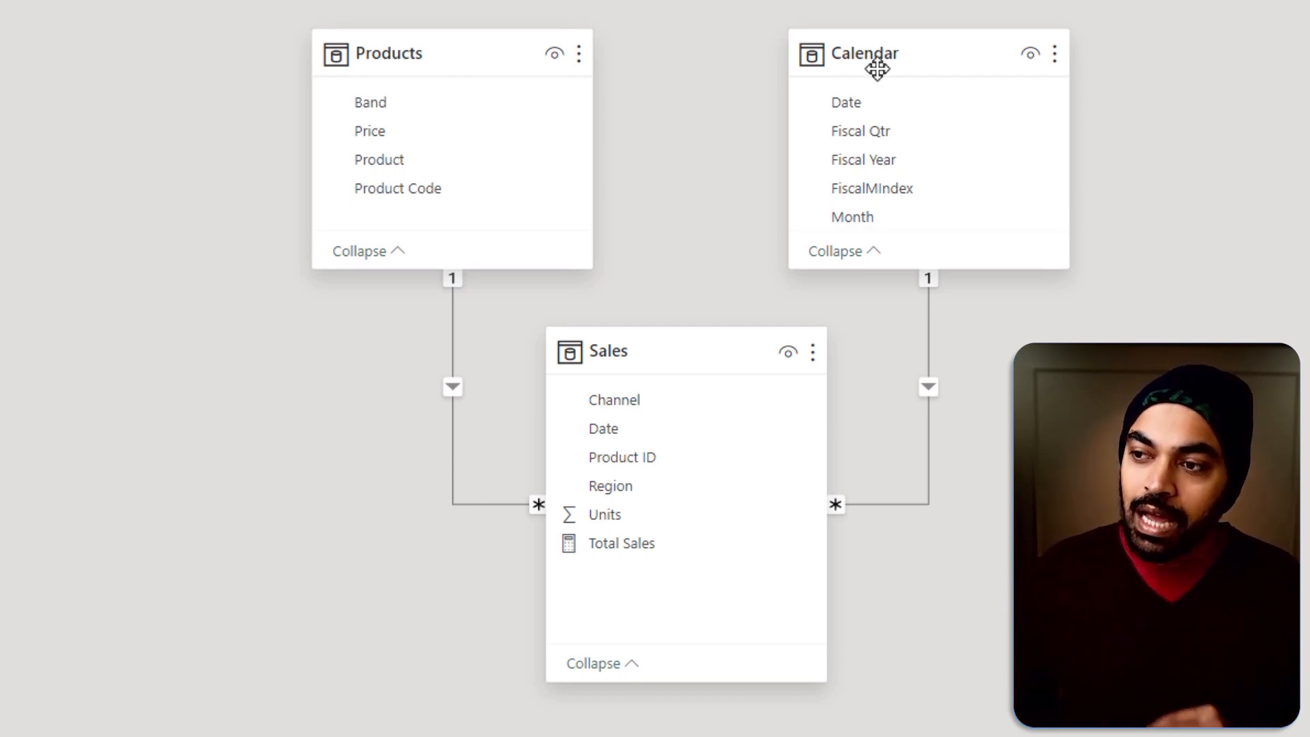
Show the Calendar table's data and check the first date in its Date column.
mouse_move(887, 54)
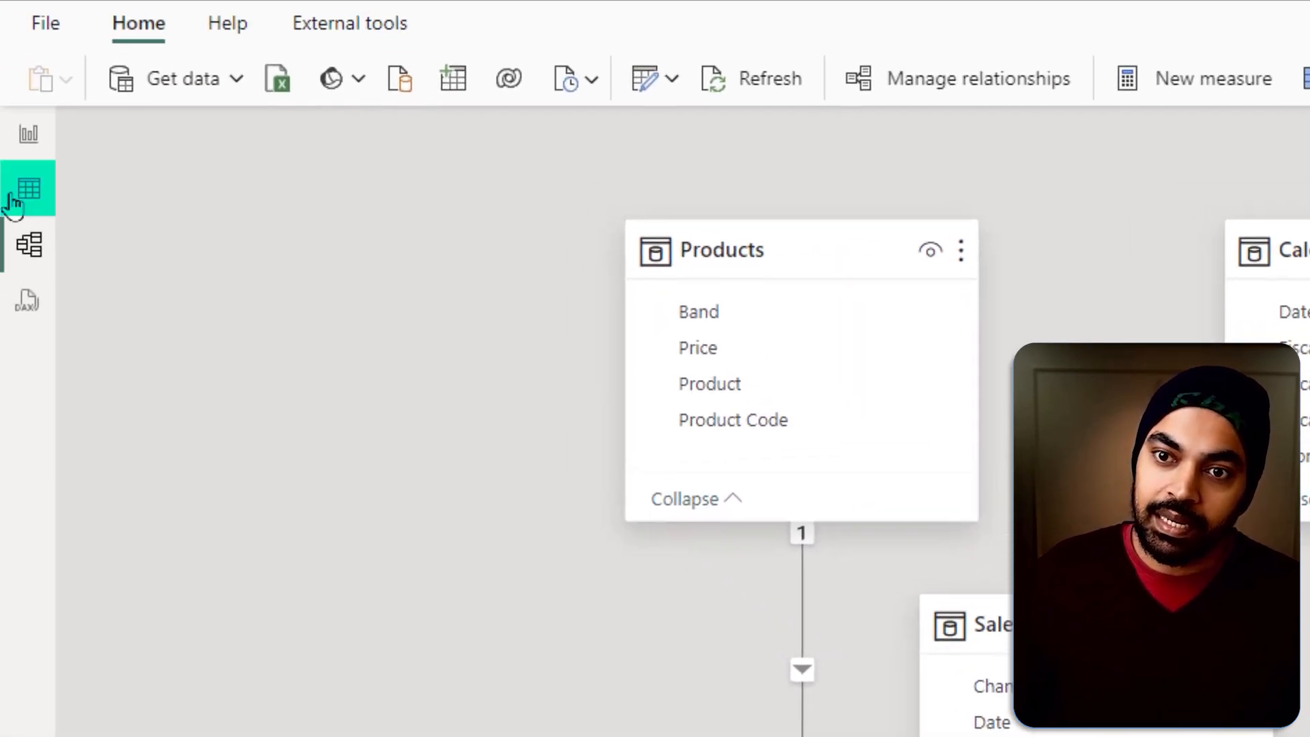
click(14, 195)
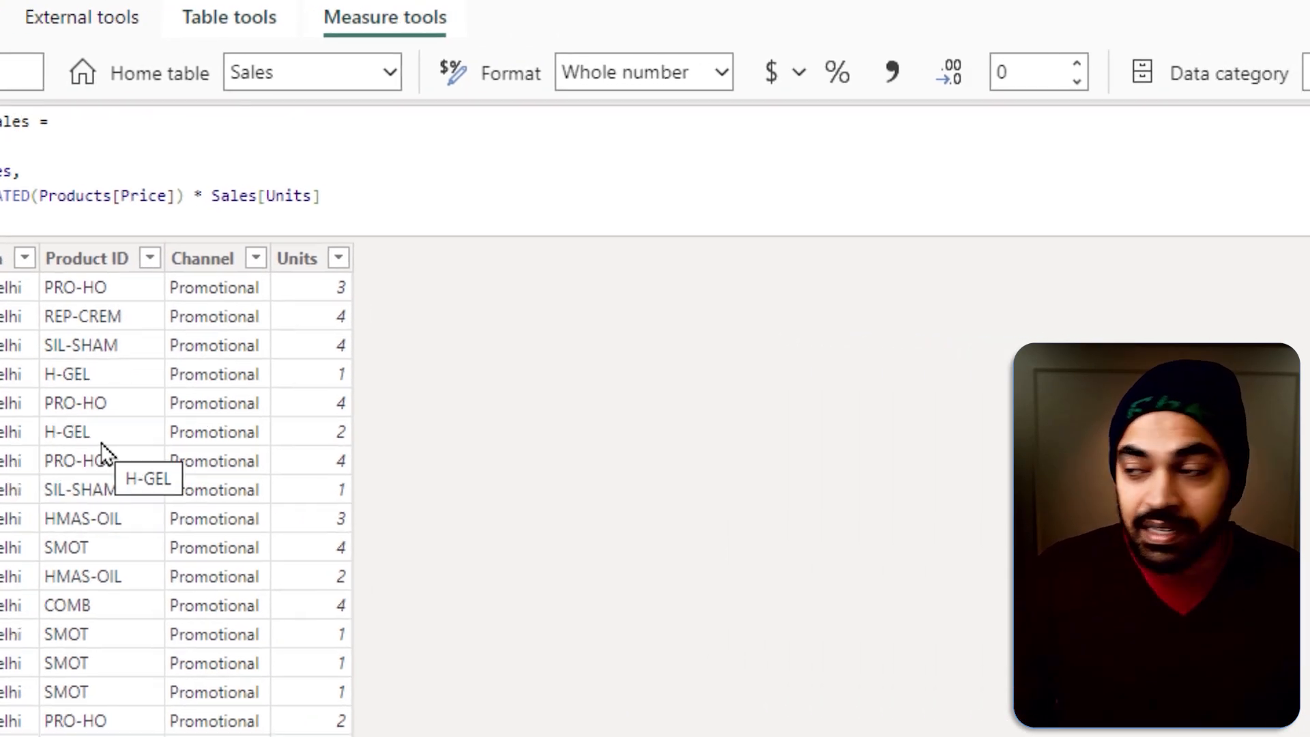
click(1203, 219)
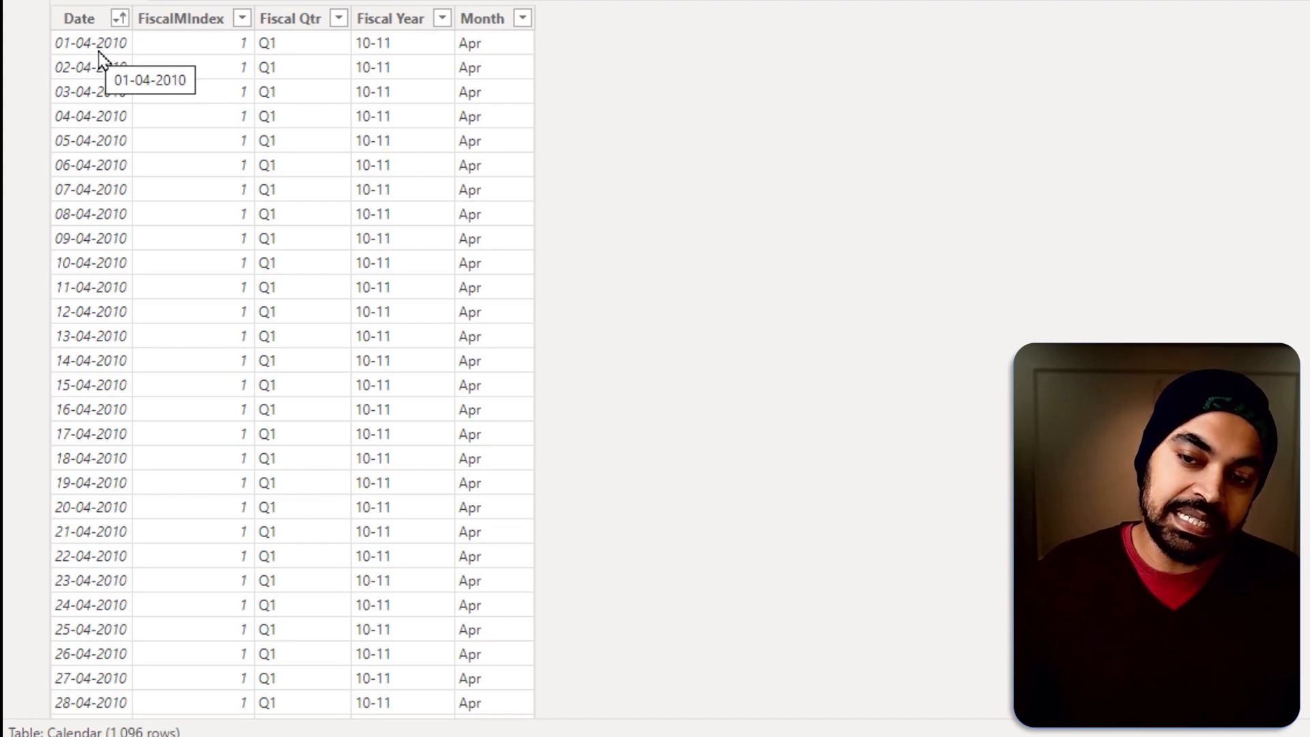
drag(44, 27, 140, 55)
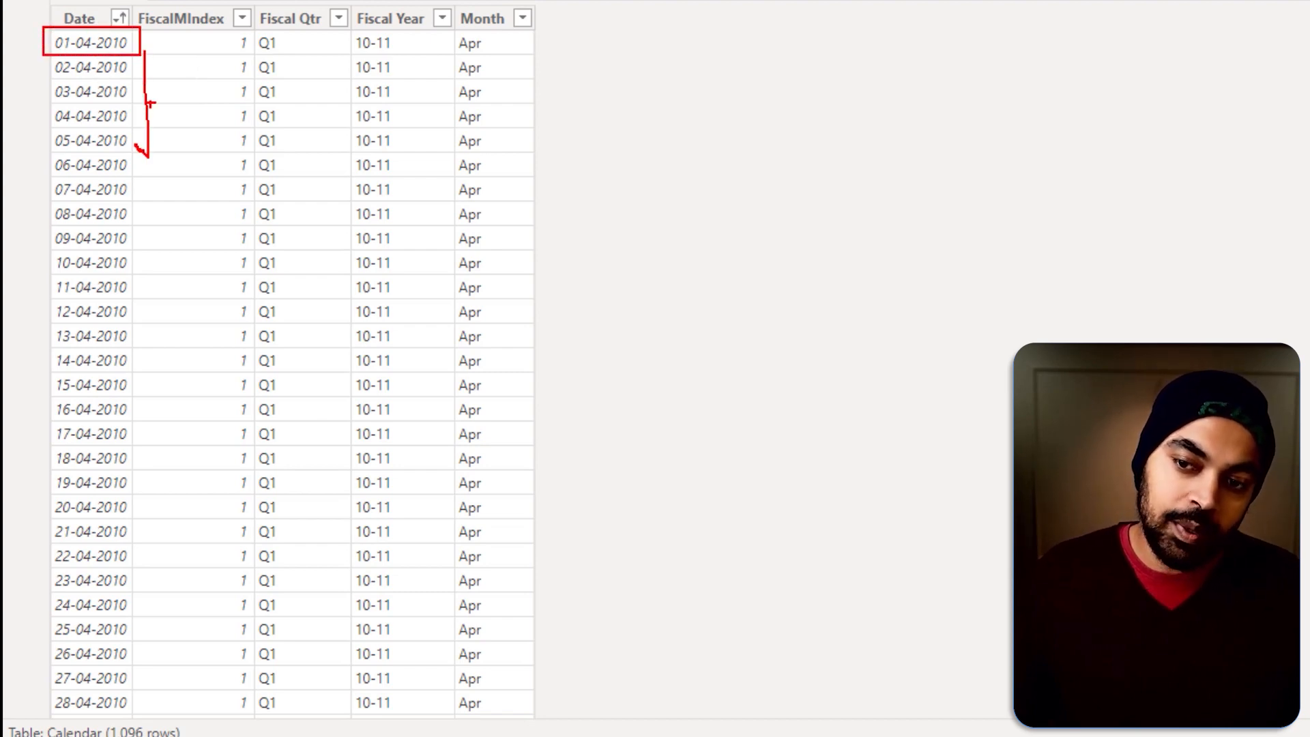
Sort the Calendar table by Date in descending order and check its last date.
click(122, 21)
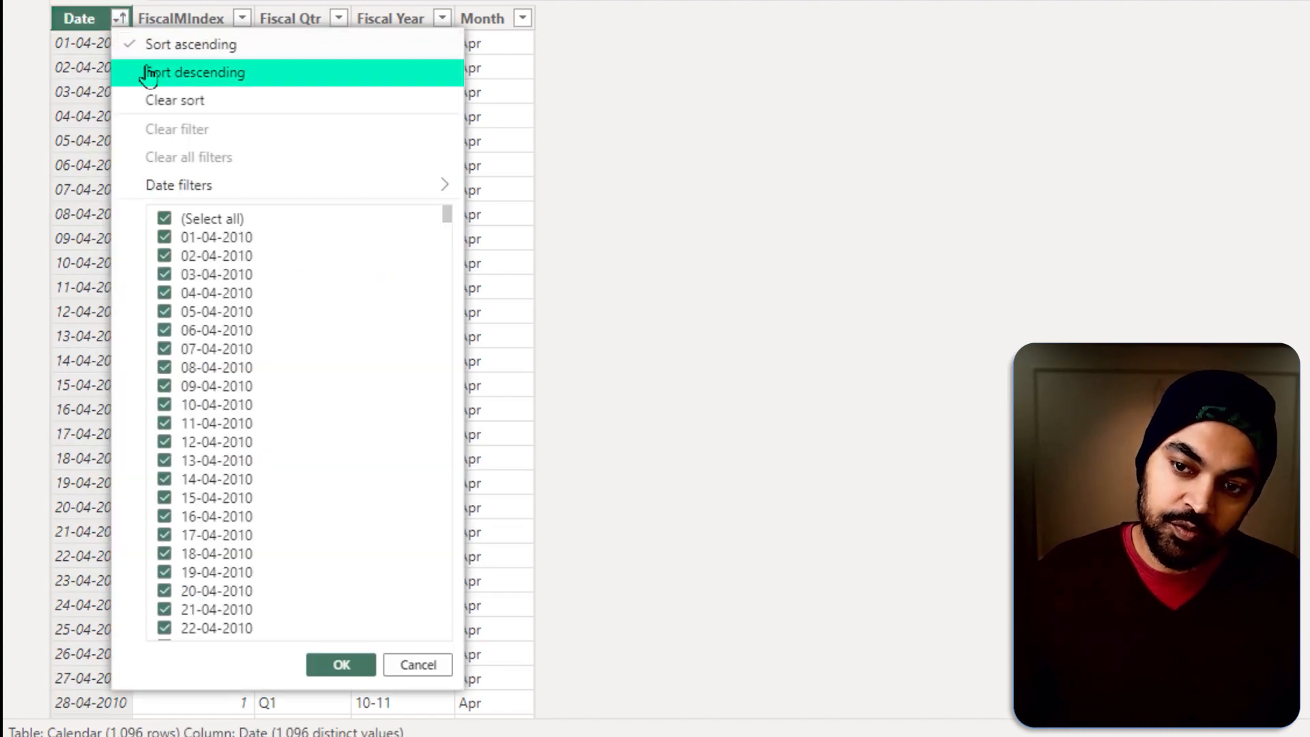
click(151, 76)
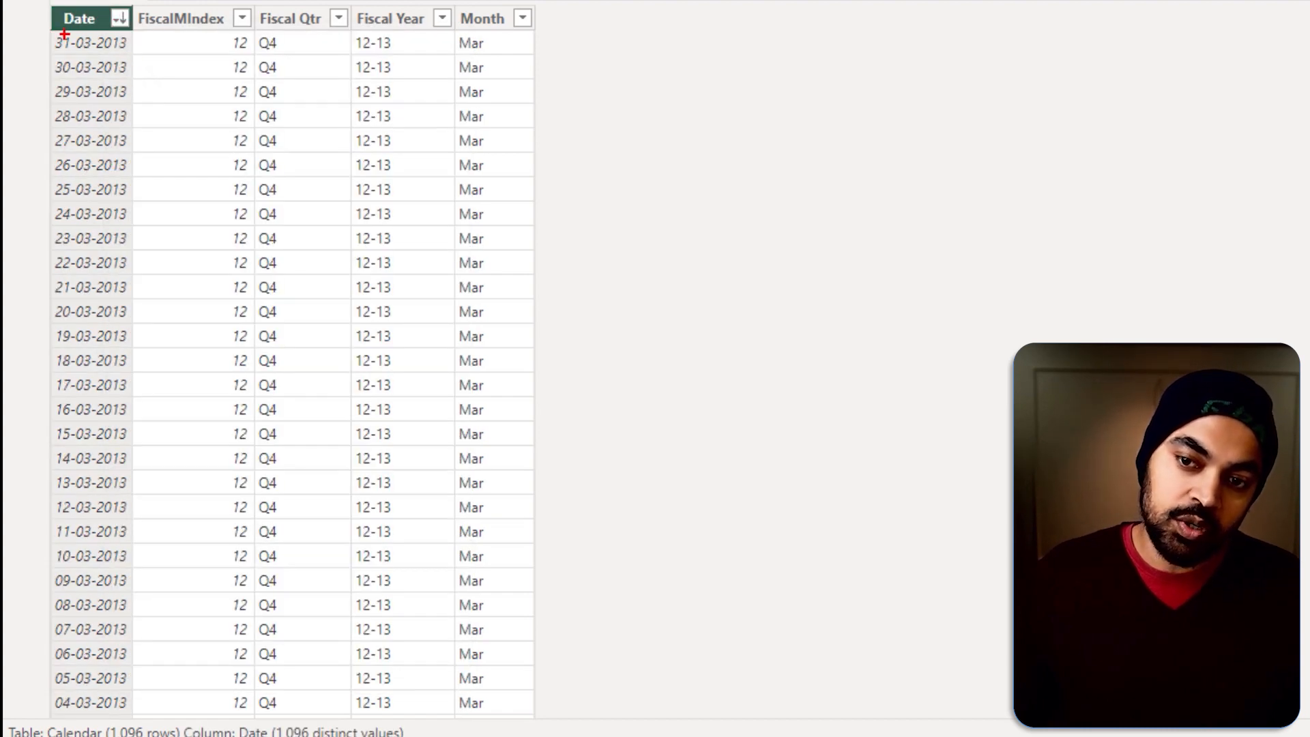
drag(51, 34, 142, 57)
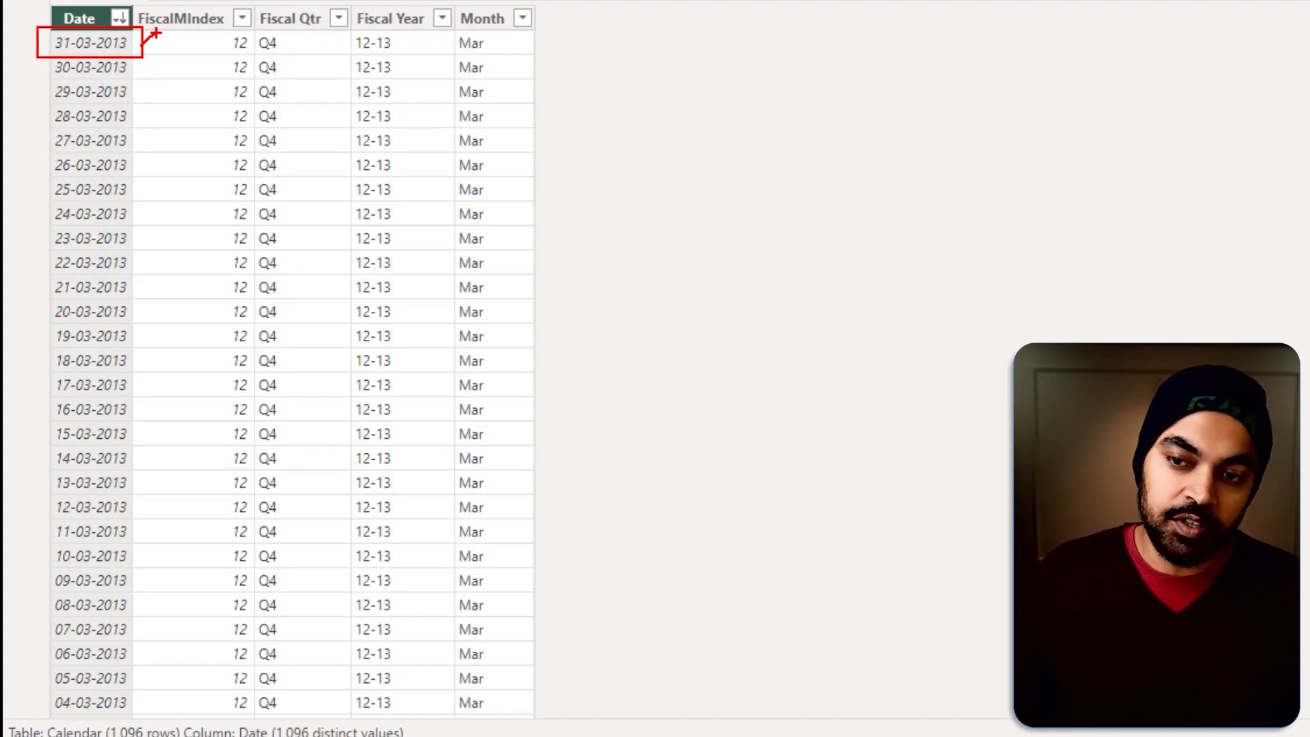
key(Escape)
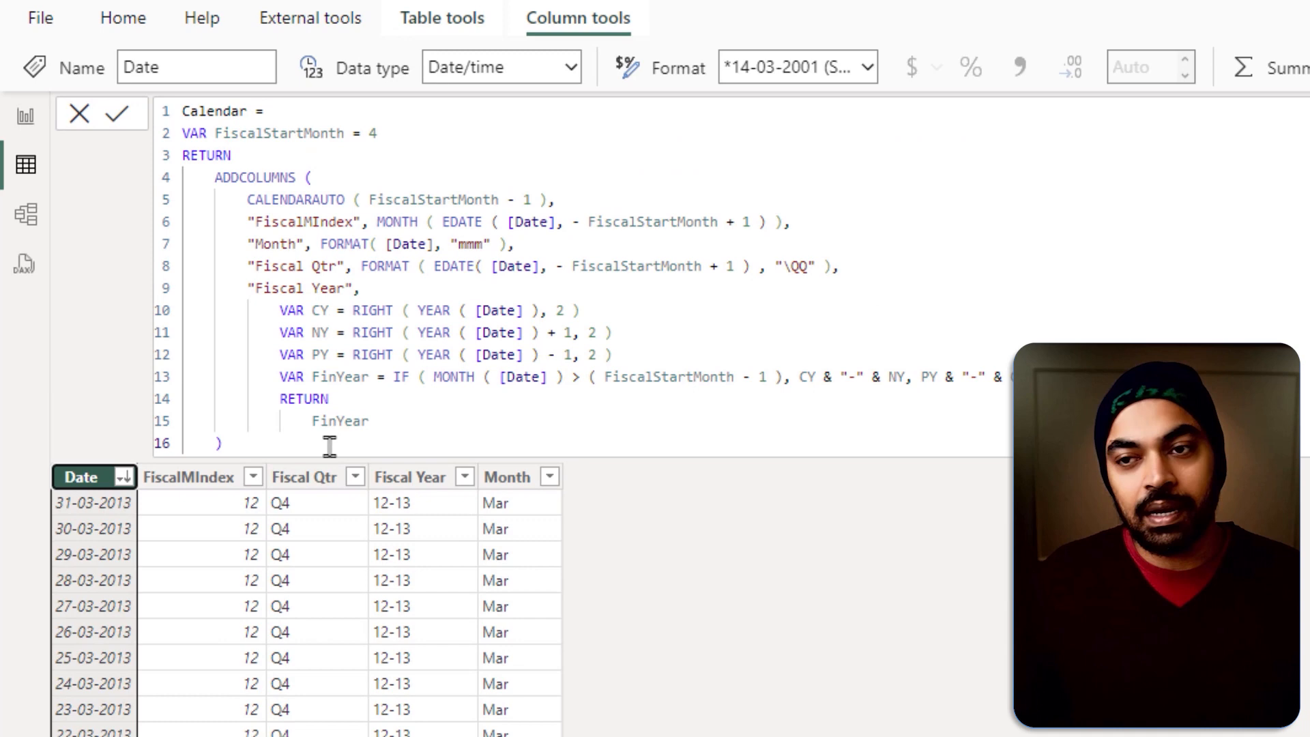
Review the DAX formula that generates the Calendar table and return to the model diagram to review the relationships with Sales.
drag(328, 448, 134, 109)
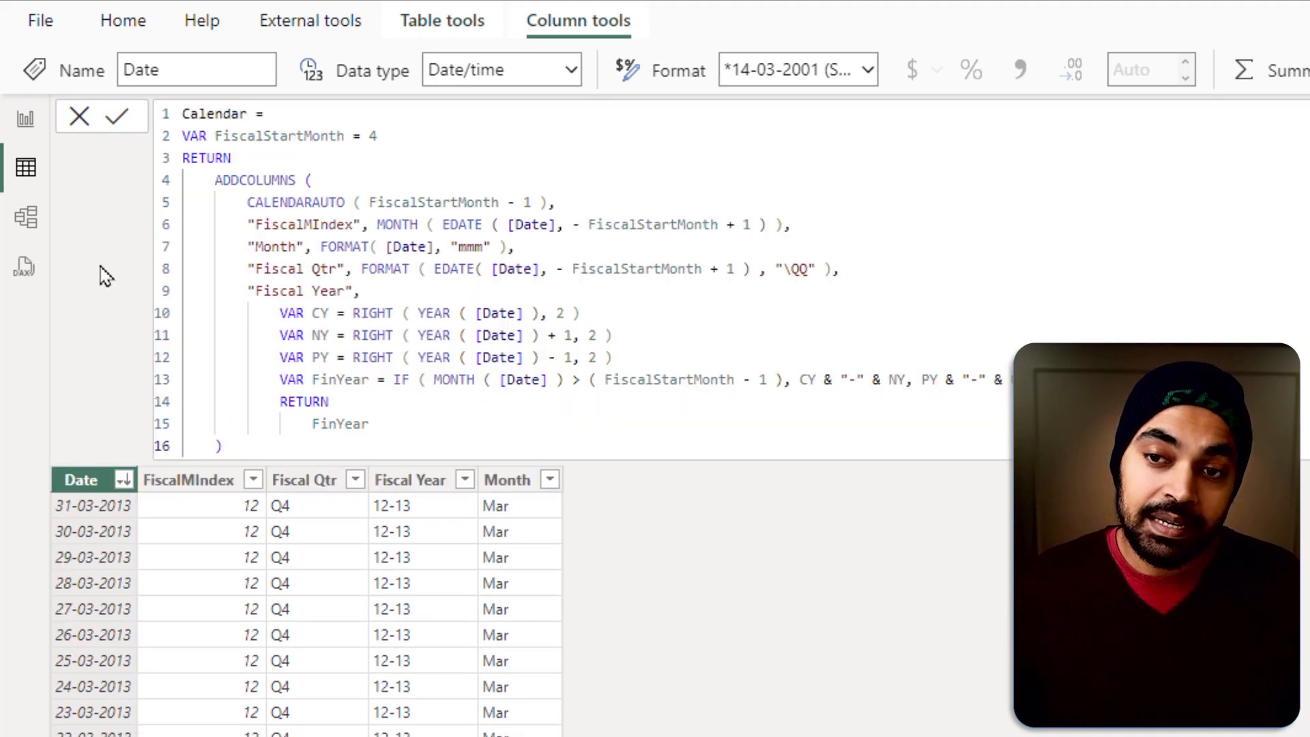
click(25, 217)
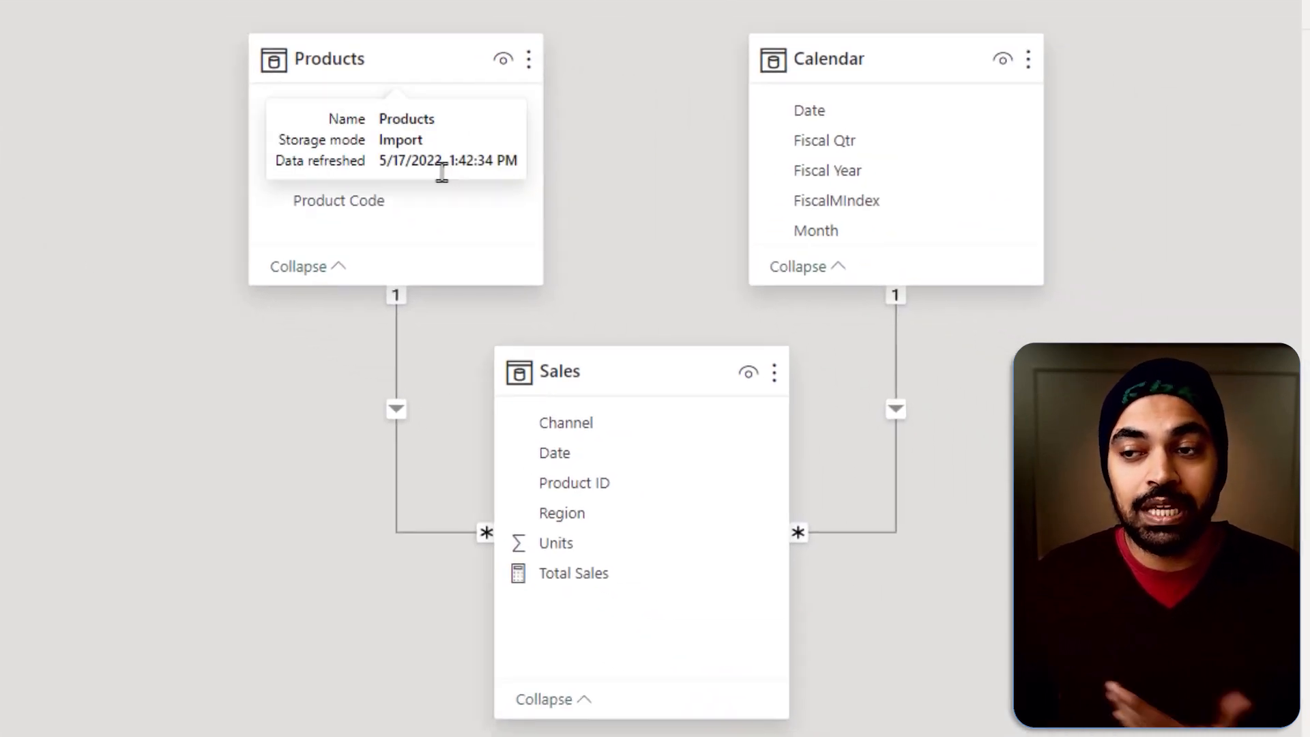
drag(591, 384, 632, 367)
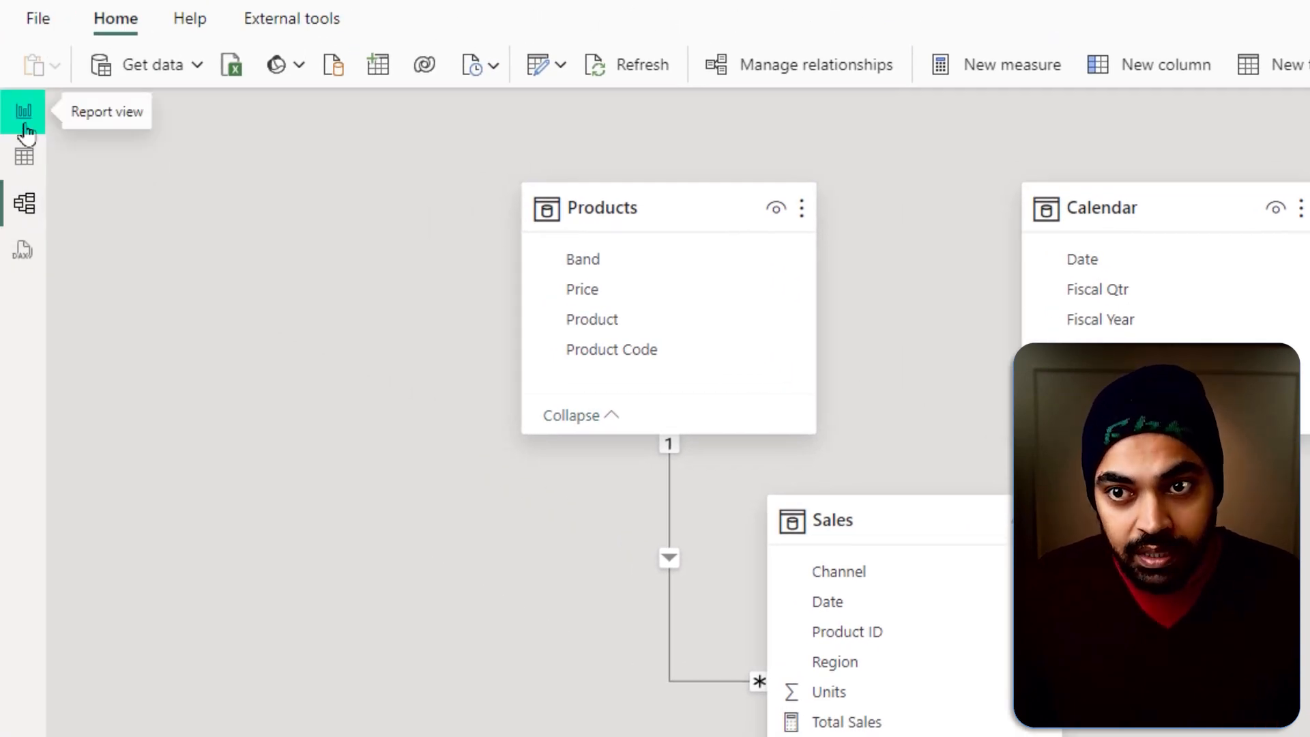
Open the report page and examine the matrix of Total Sales by fiscal year, fiscal quarter and month.
click(23, 112)
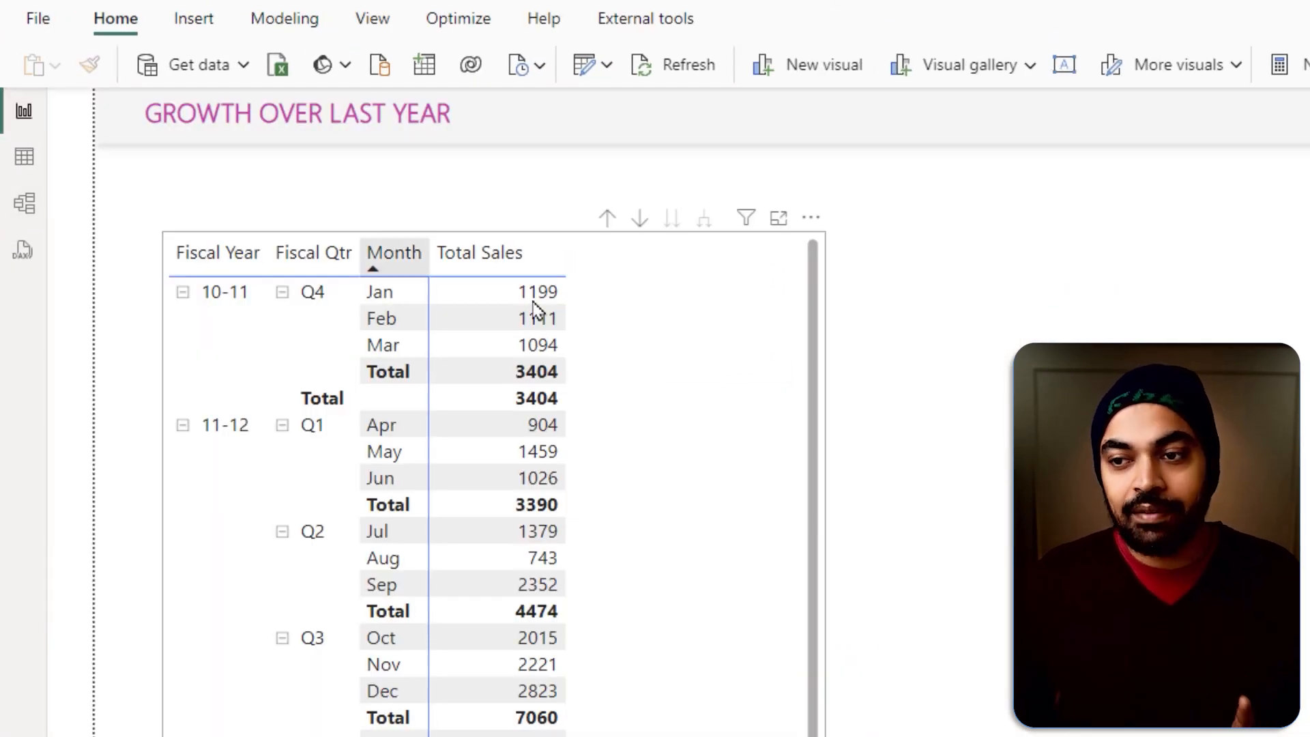
drag(731, 448, 1281, 418)
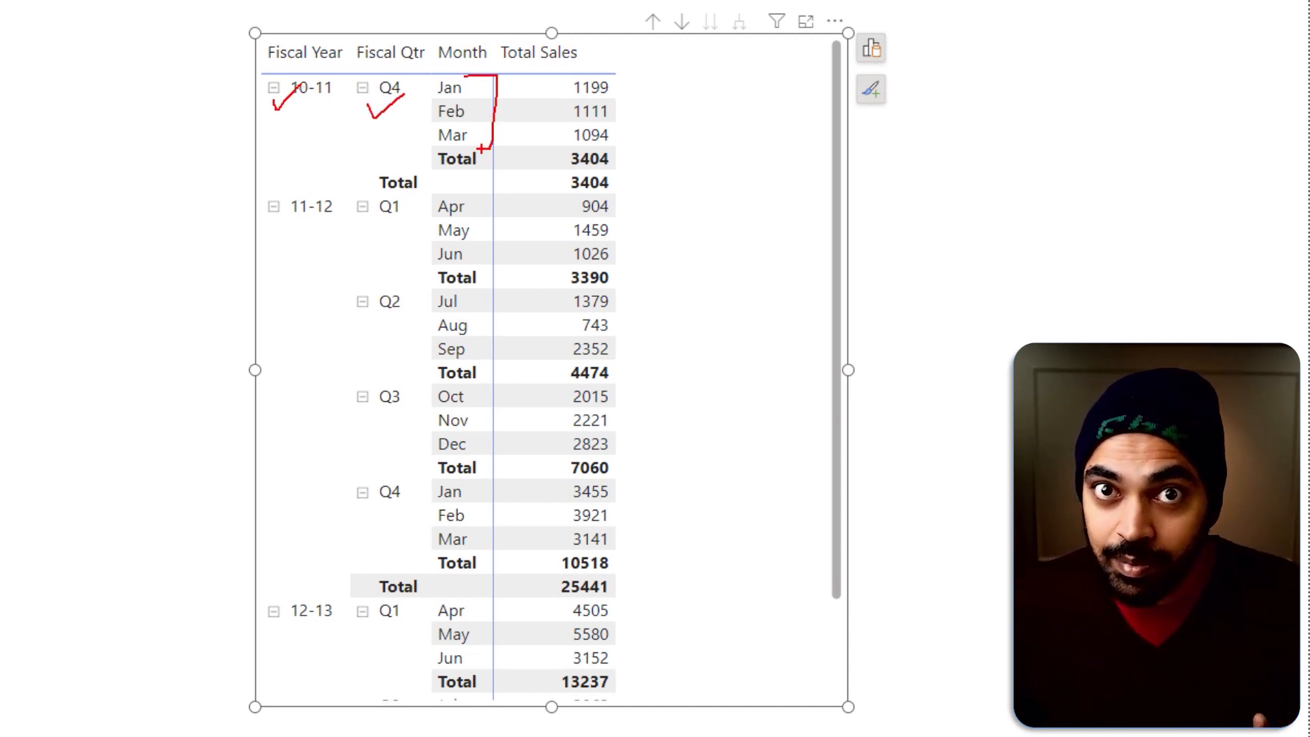
key(Escape)
drag(486, 36, 633, 203)
key(Escape)
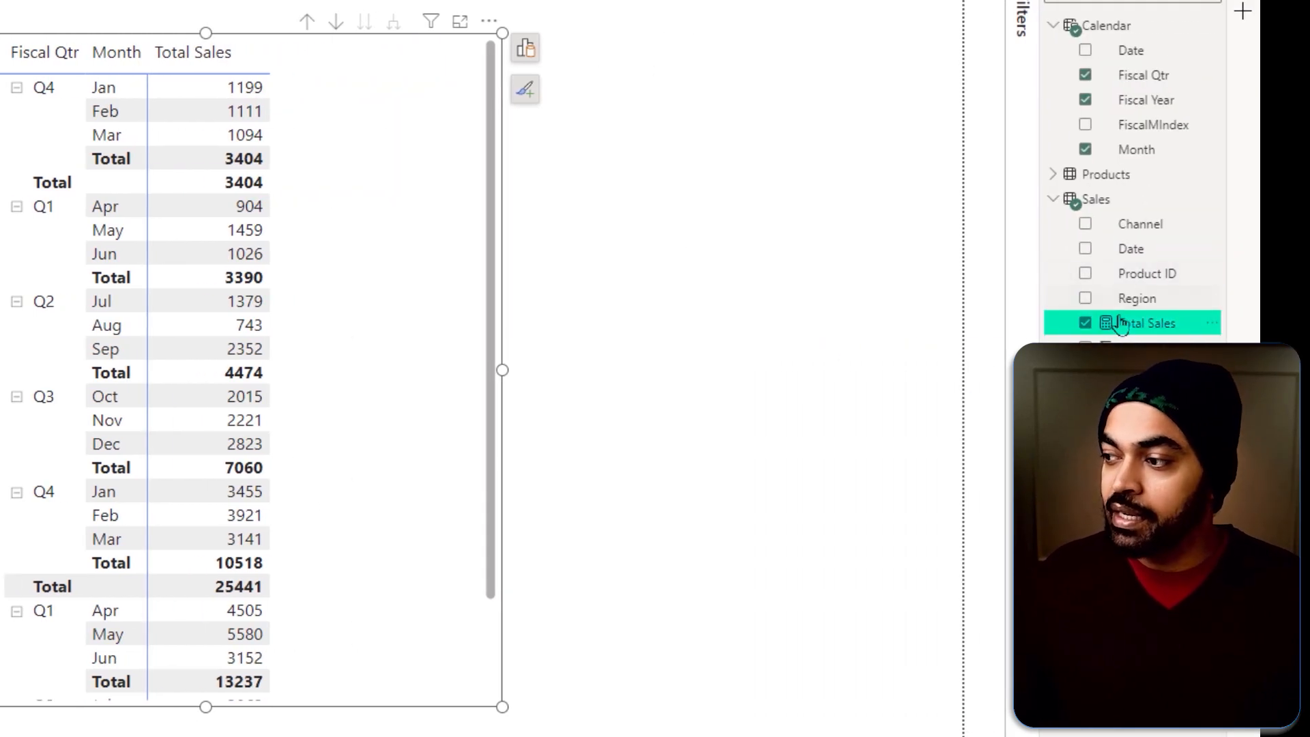
Open the Total Sales measure's formula and examine its product of Products[Price] and Sales[Units].
click(1121, 322)
scroll(638, 199, up, 3)
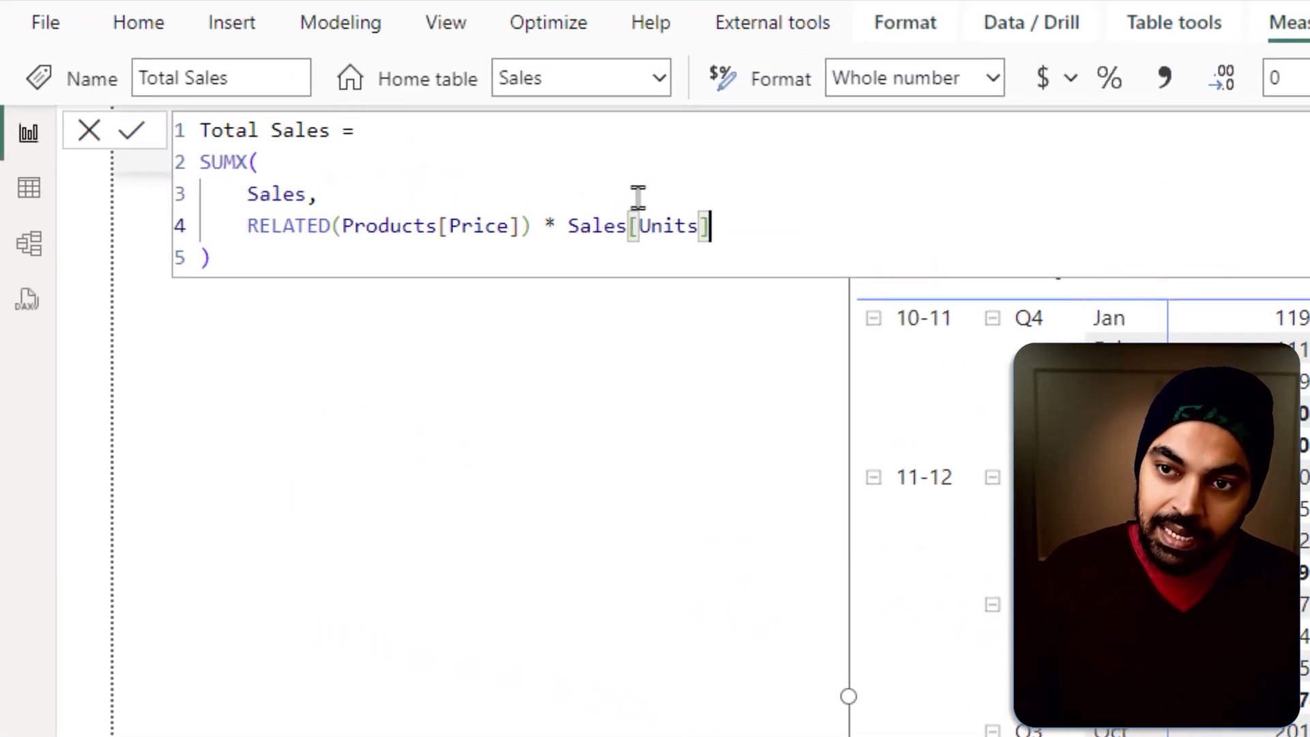
key(ctrl+2)
drag(448, 281, 563, 287)
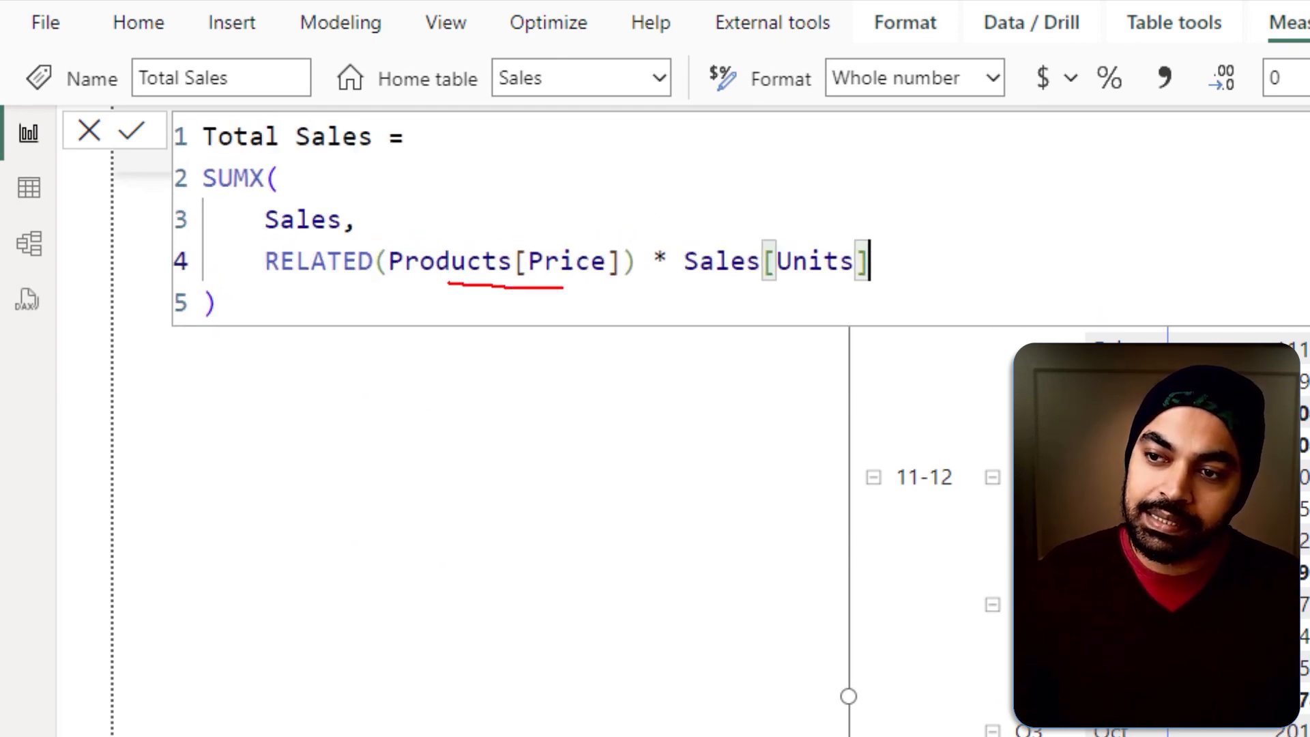
drag(735, 291, 834, 295)
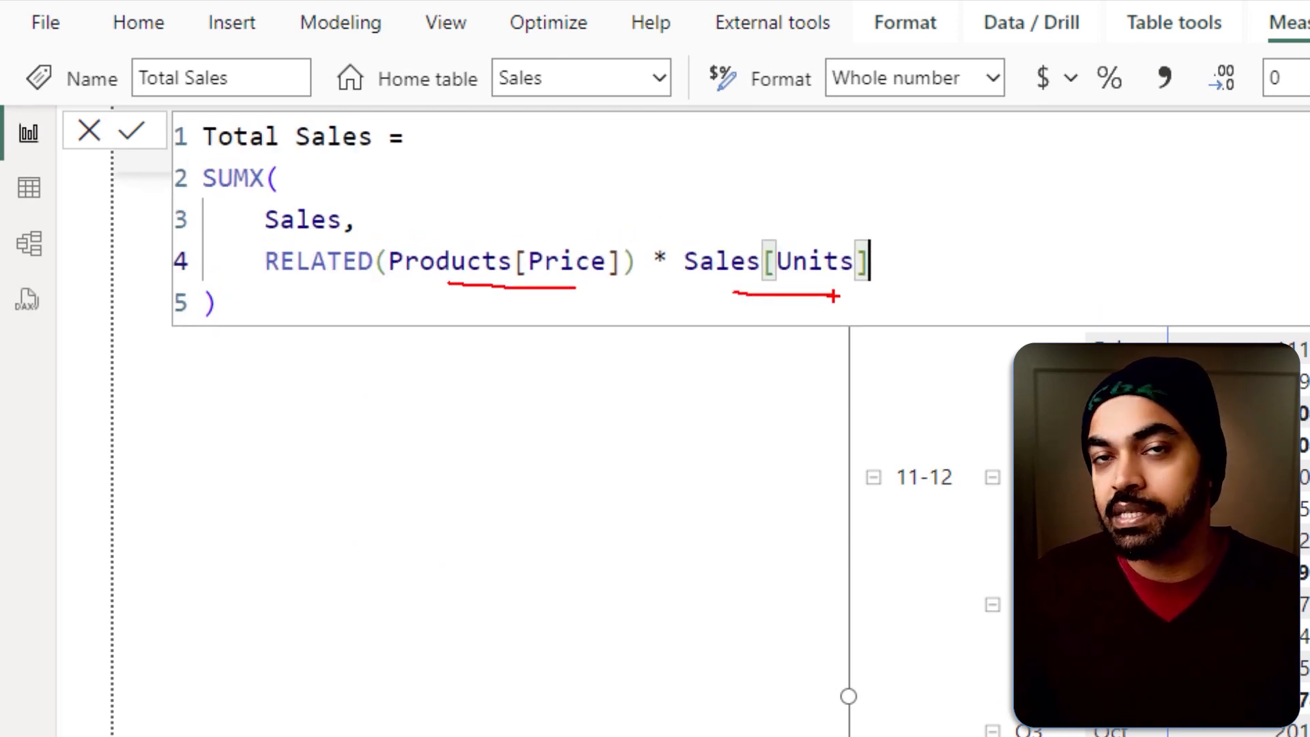
key(Escape)
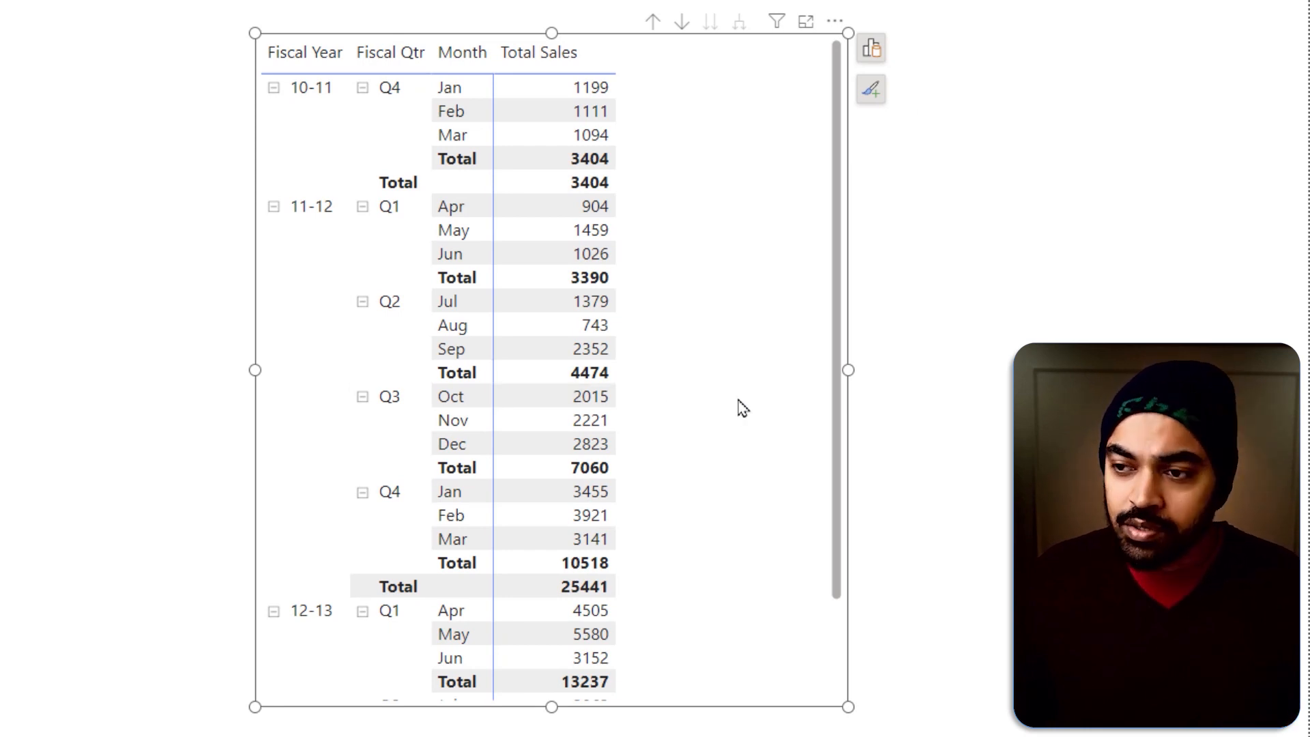
Compare January's Total Sales in fiscal year 11-12 with January's in fiscal year 10-11 in the matrix.
drag(268, 190, 344, 226)
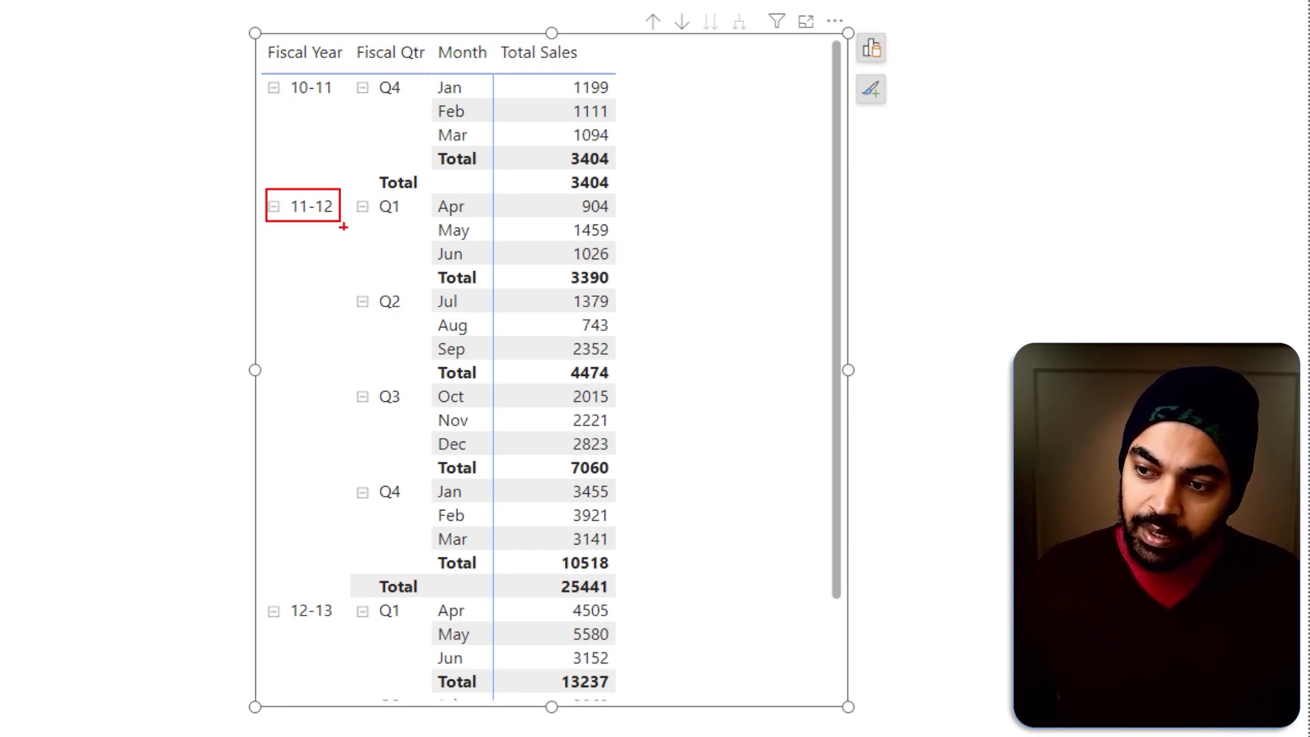
drag(426, 479, 482, 500)
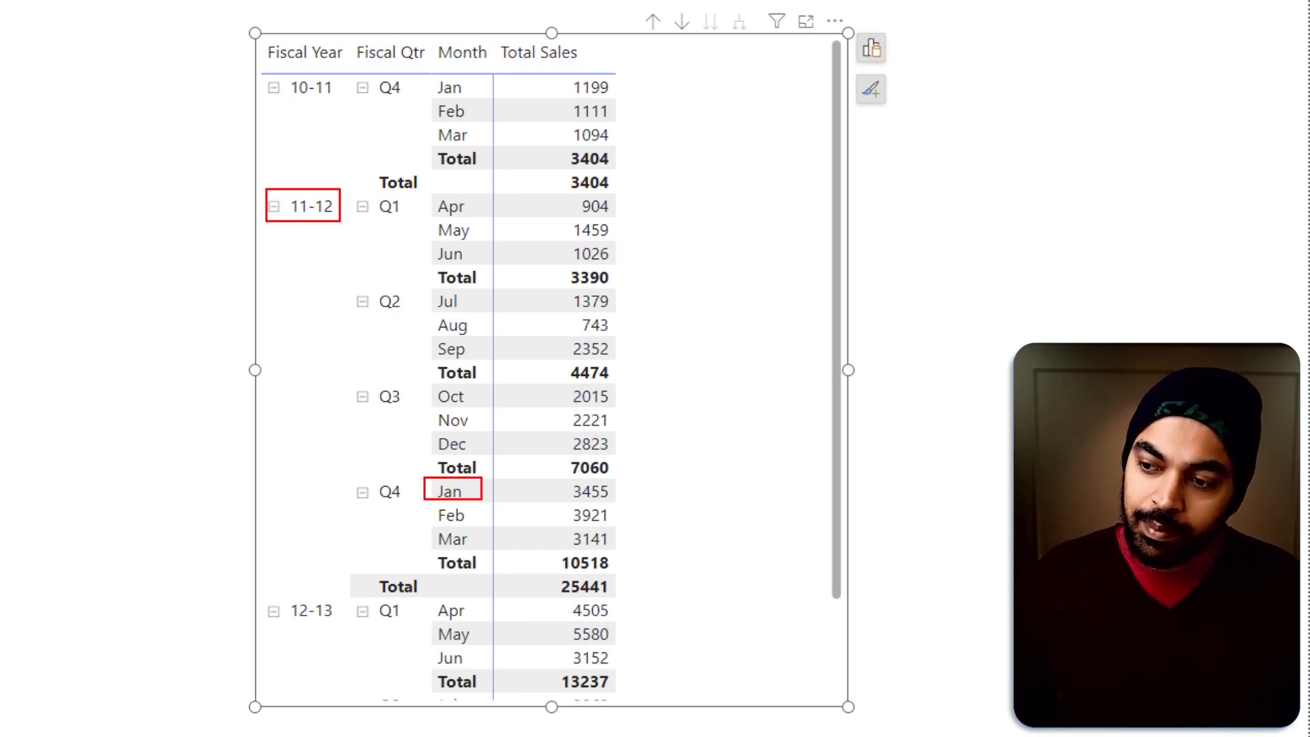
drag(562, 479, 621, 505)
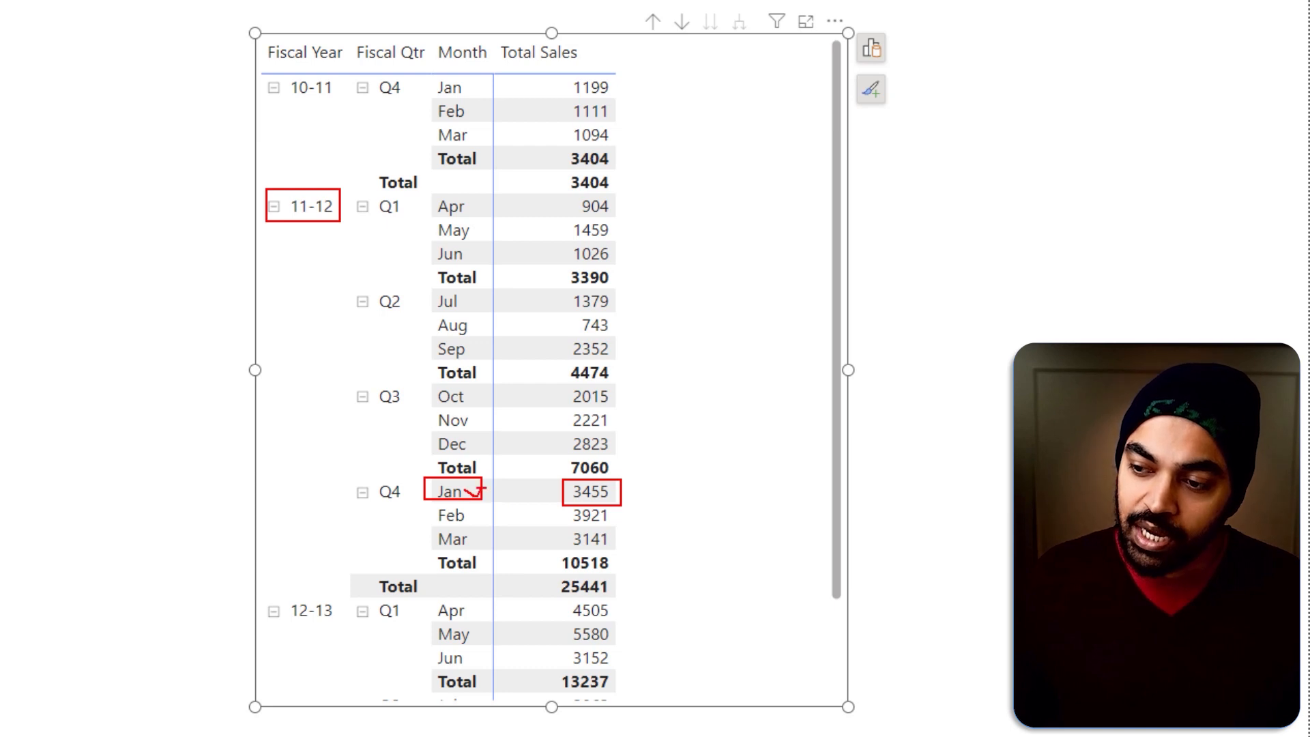
mouse_move(639, 486)
mouse_down()
mouse_move(693, 293)
mouse_move(631, 167)
mouse_up()
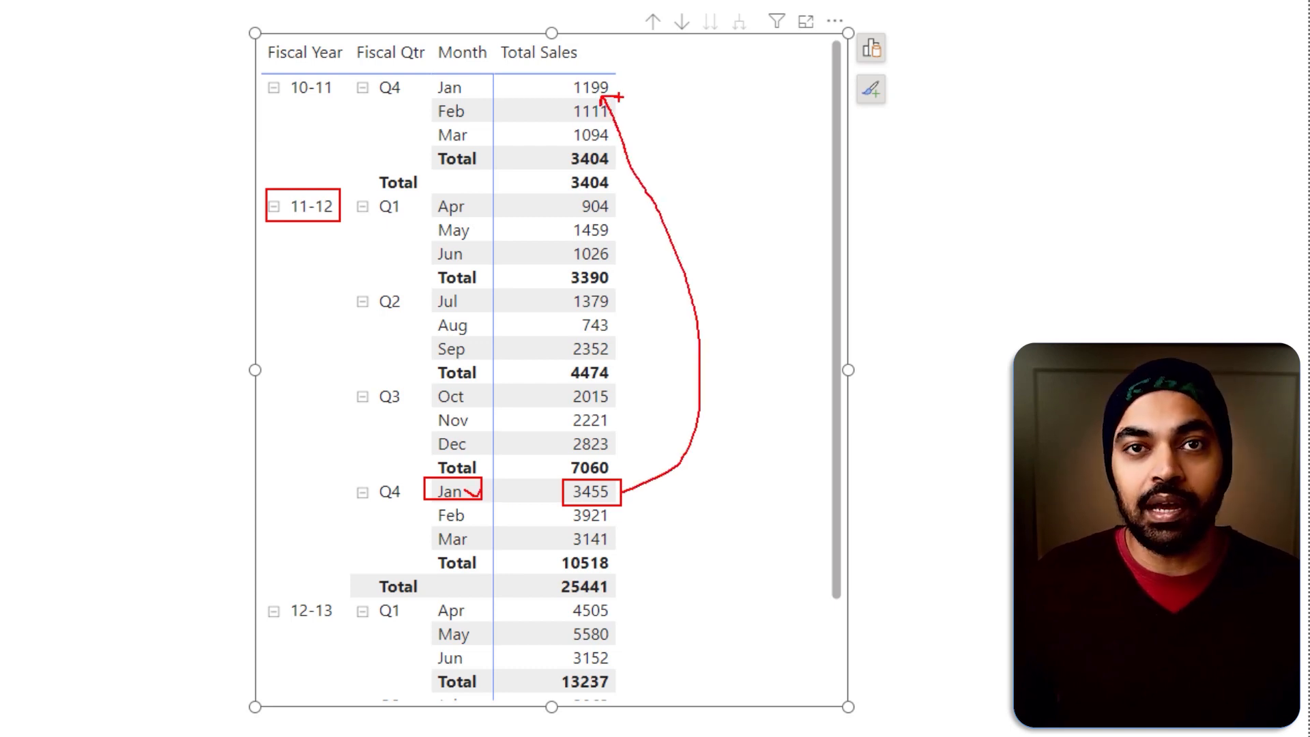
drag(608, 85, 626, 100)
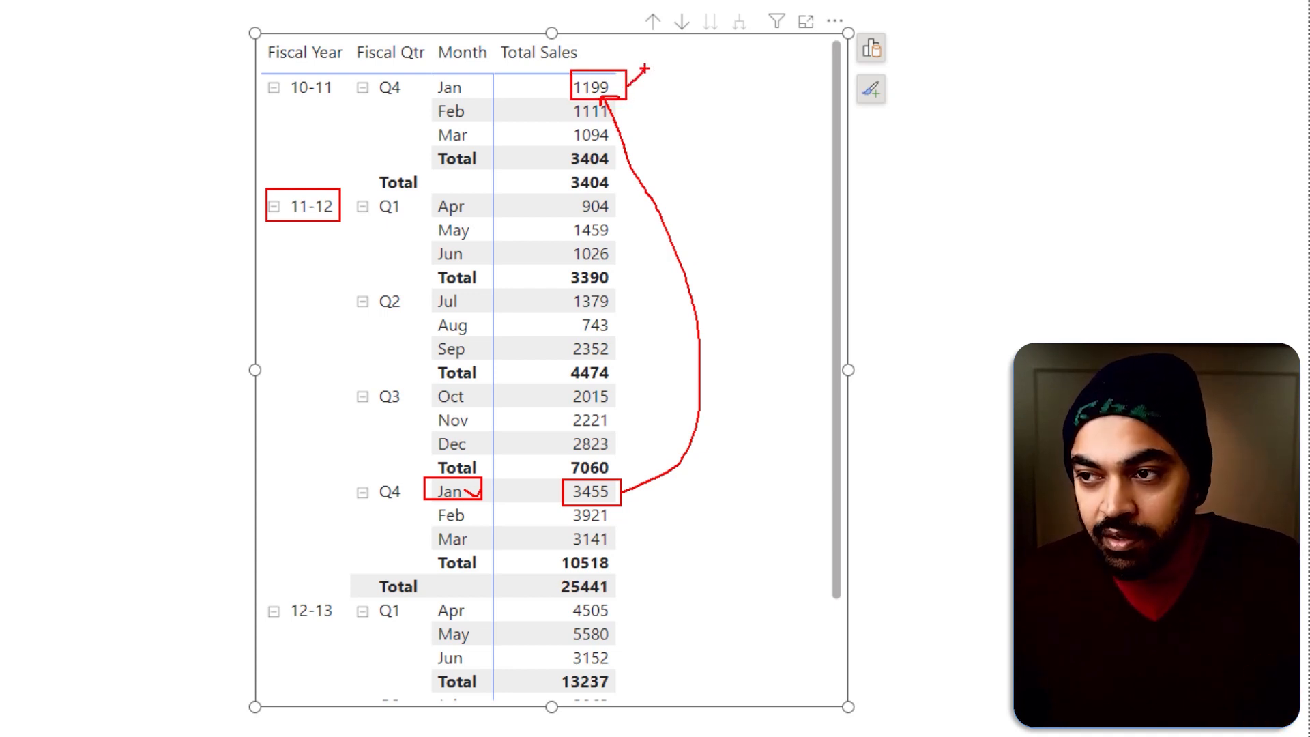
drag(626, 486, 634, 477)
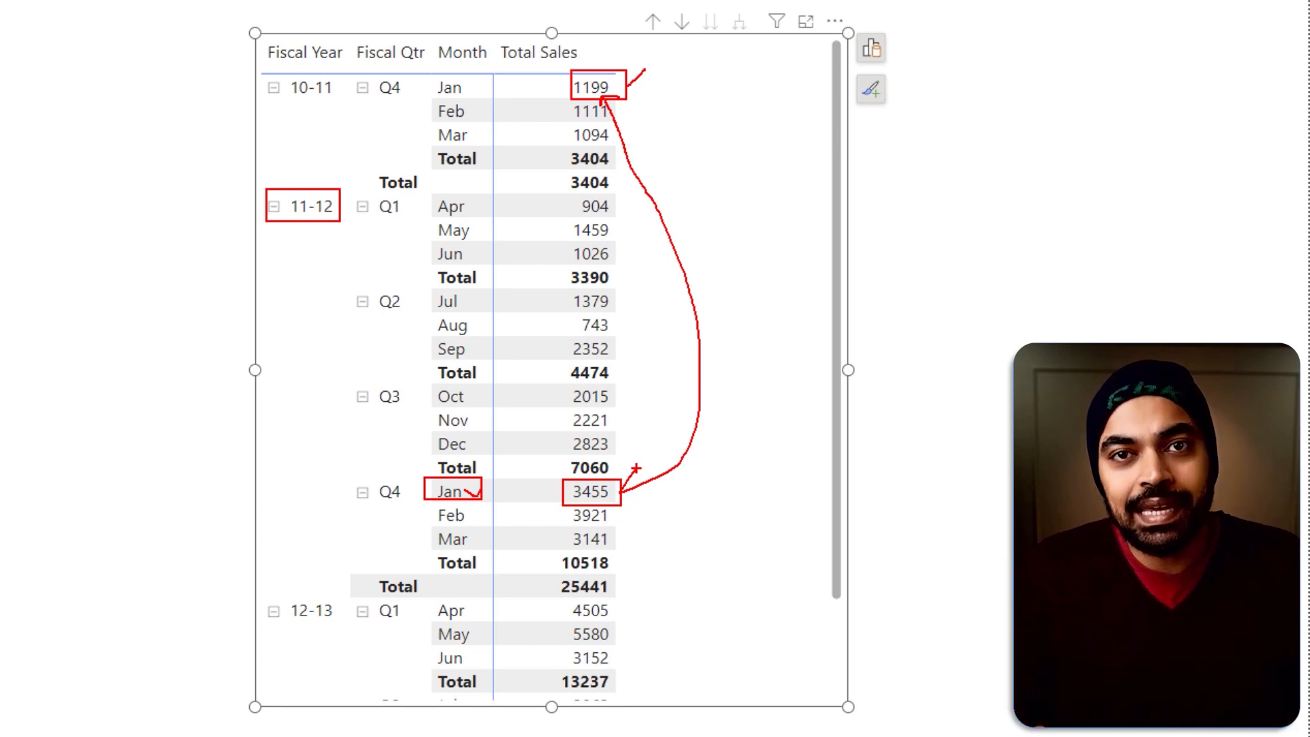
key(Escape)
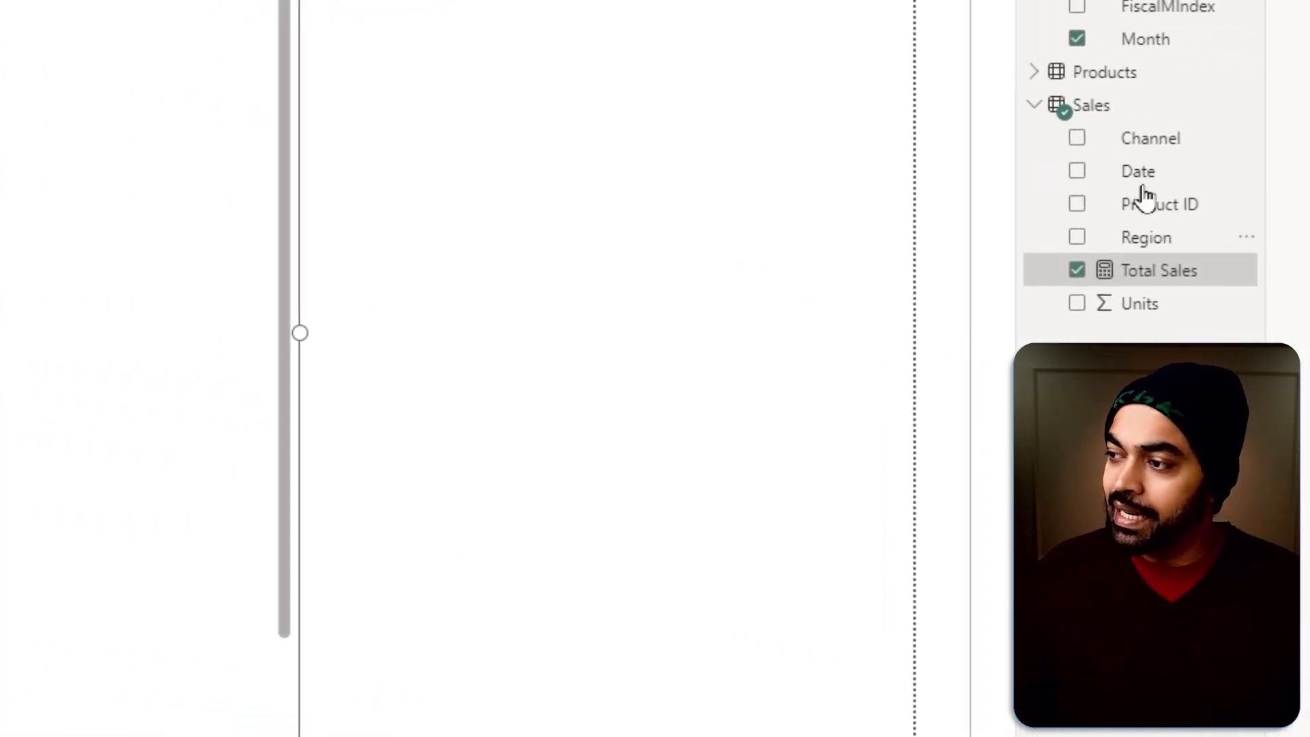
Create a new measure in the Sales table and name it YoY Growth.
right_click(1083, 125)
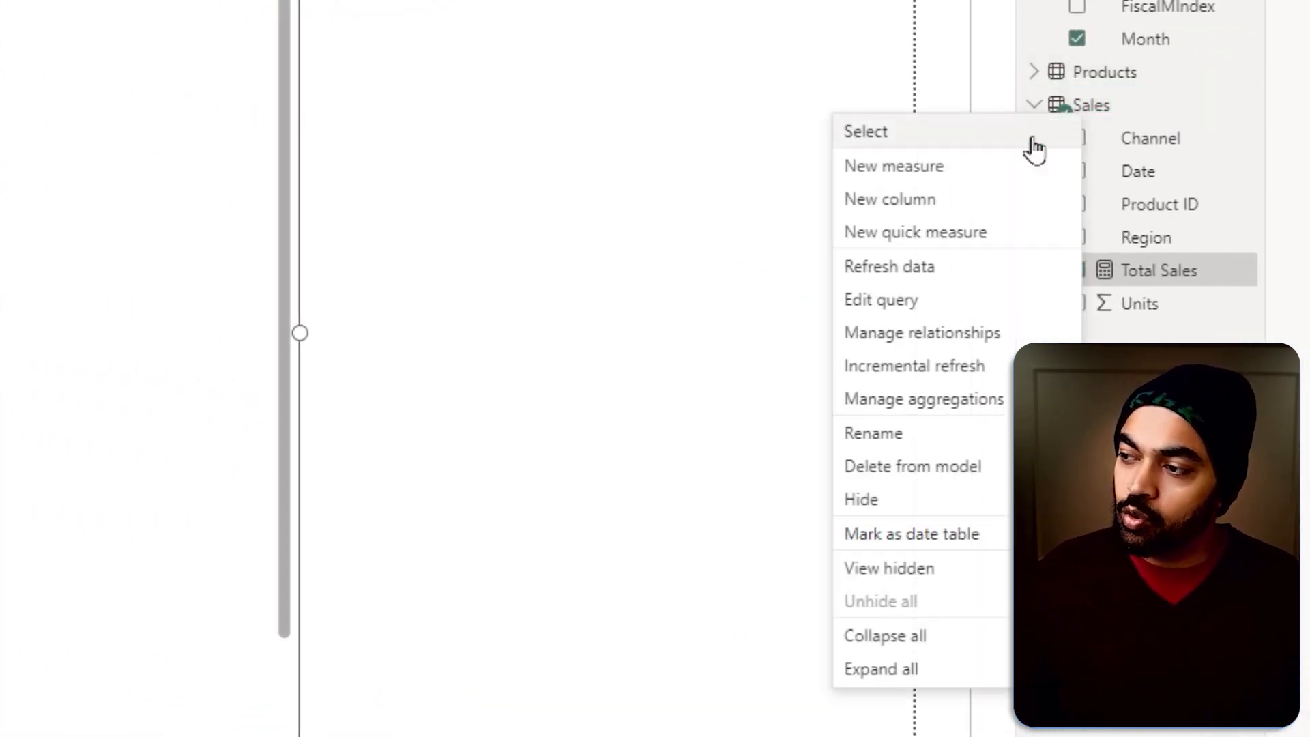
click(1009, 180)
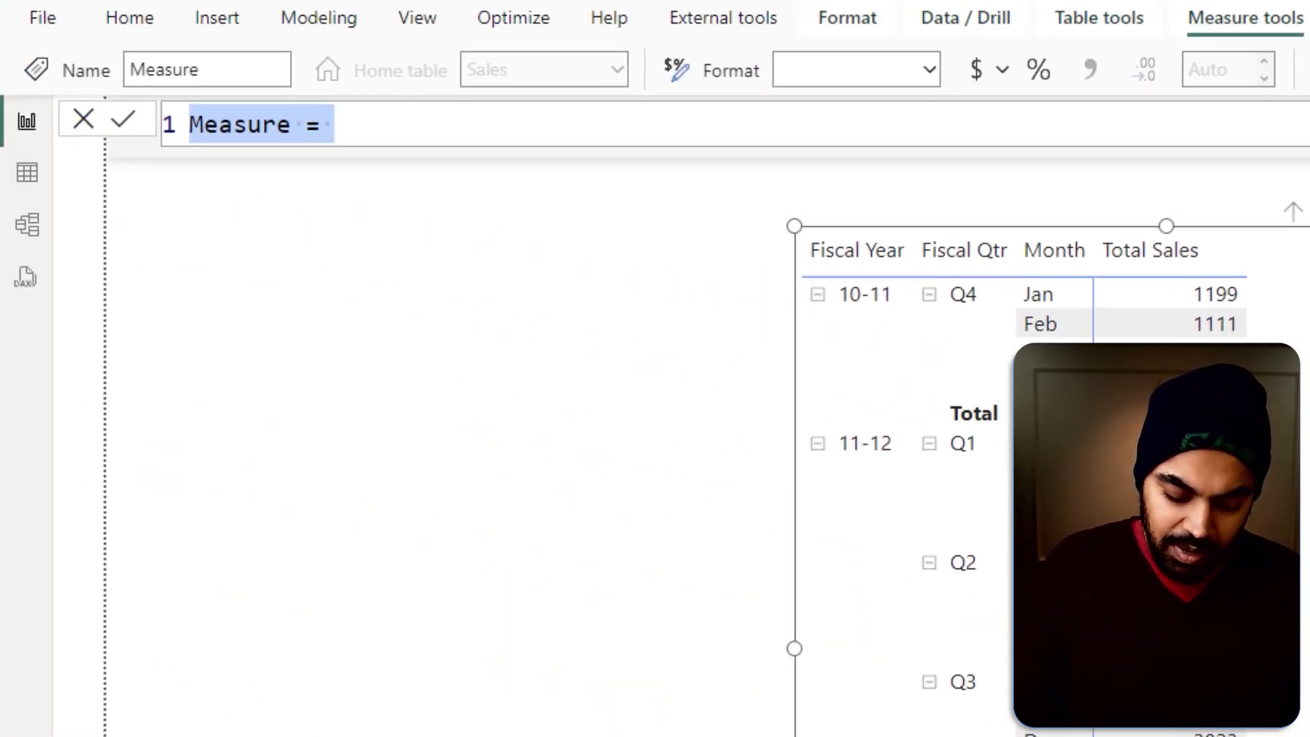
text(YoY Gr)
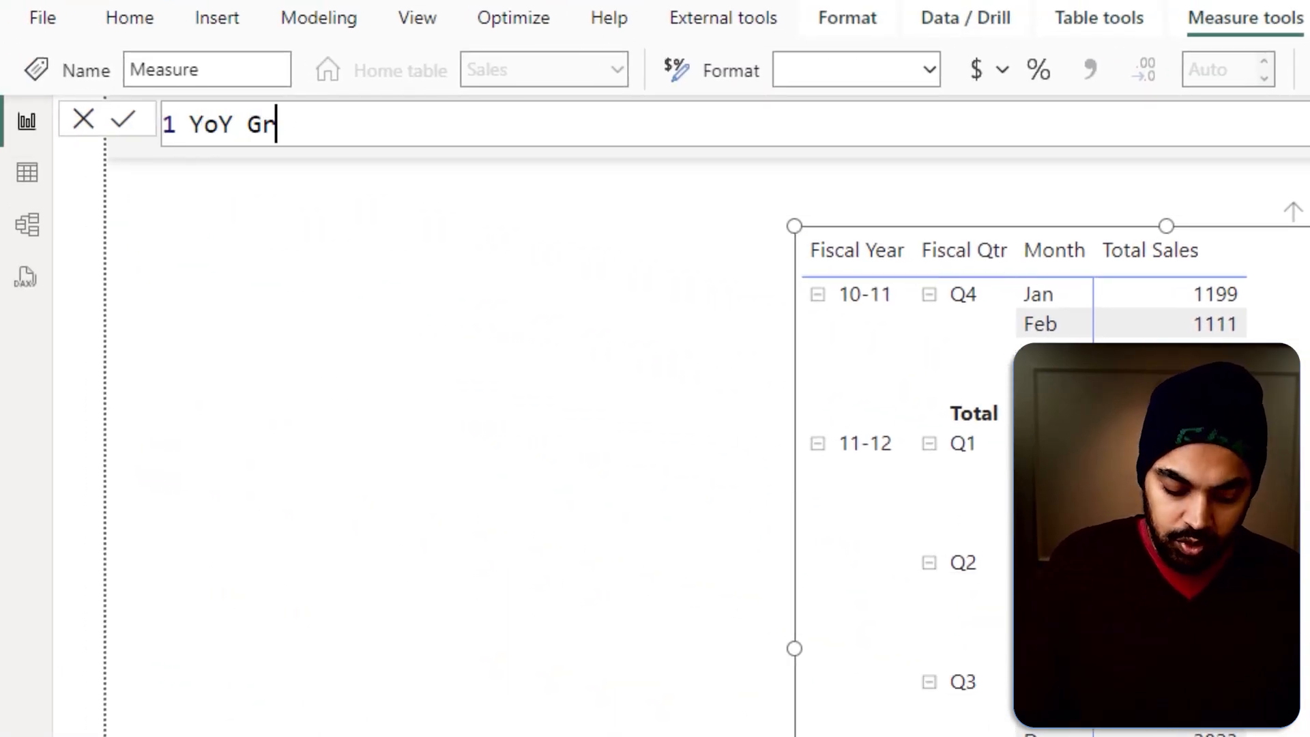
text(owth =)
key(shift+Return)
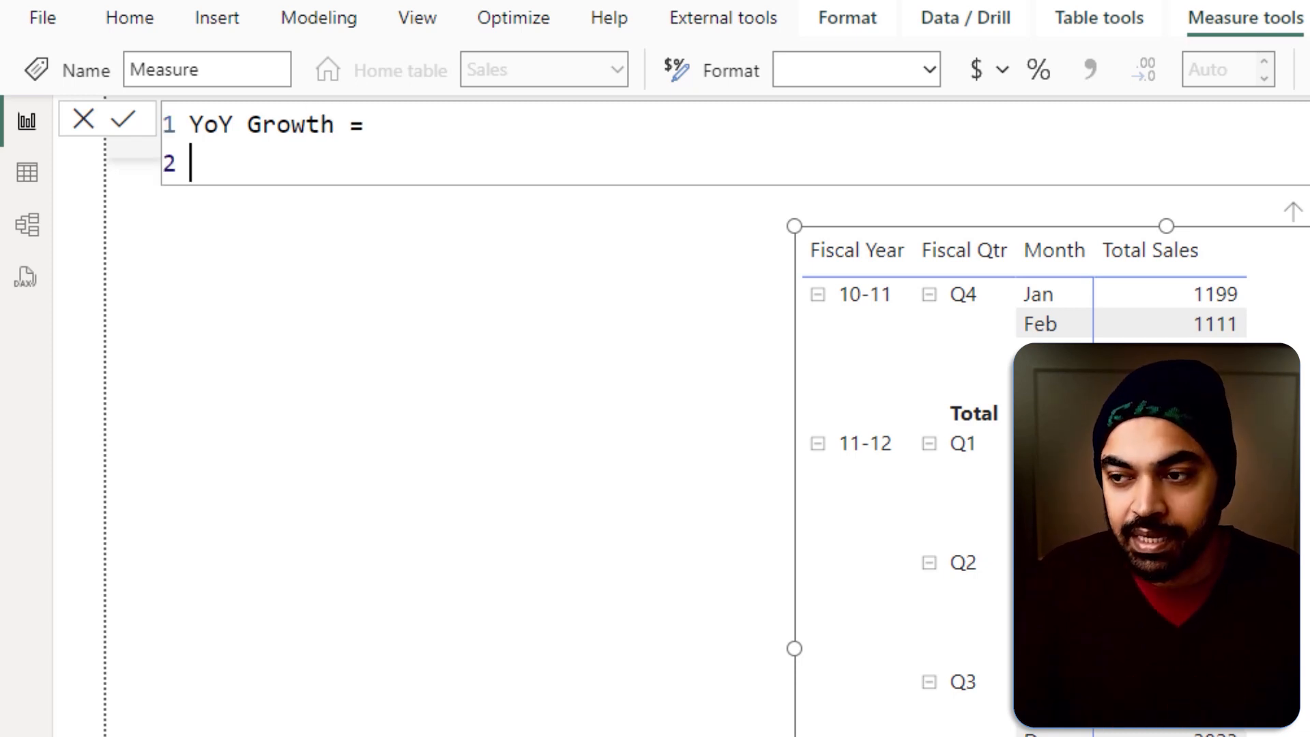
Start the YoY Growth formula with a CALCULATE function that takes [Total Sales] as its expression, placed on its own line.
text(c)
key(Tab)
text(()
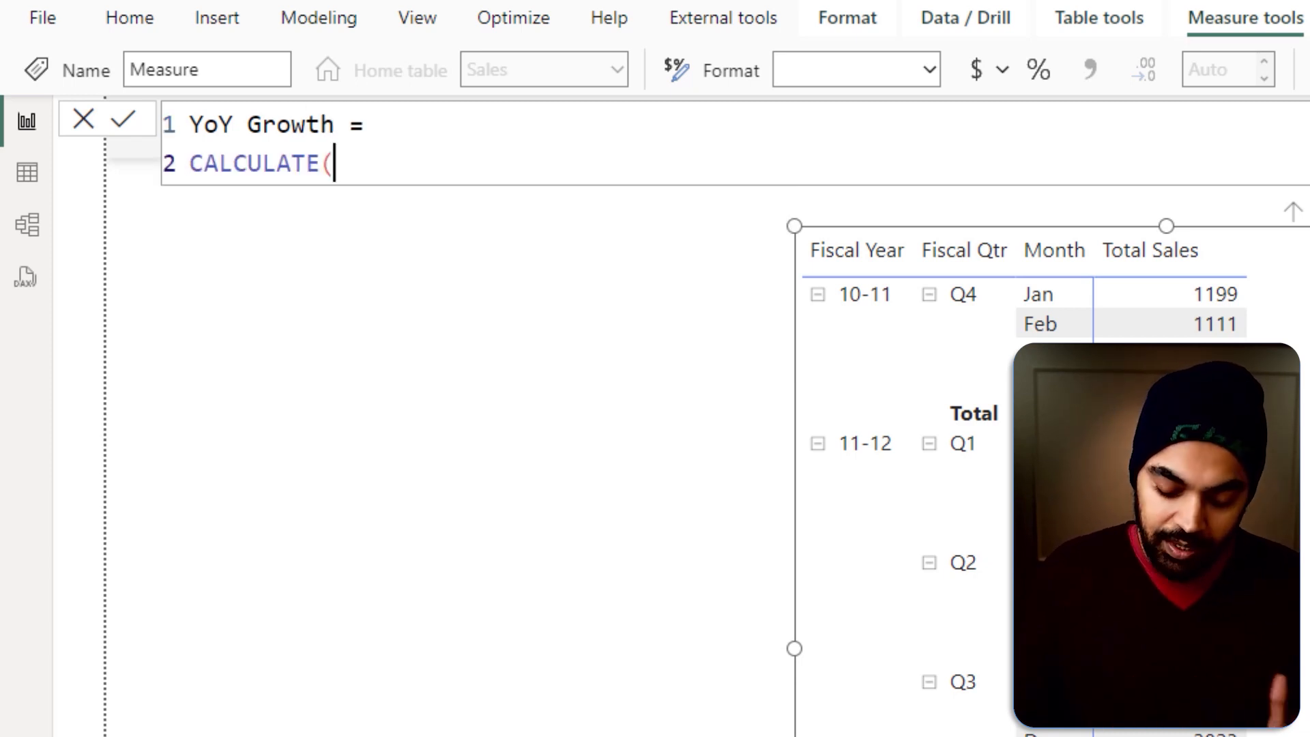
key(shift+Return)
text([to)
key(Tab)
text(,)
key(shift+Return)
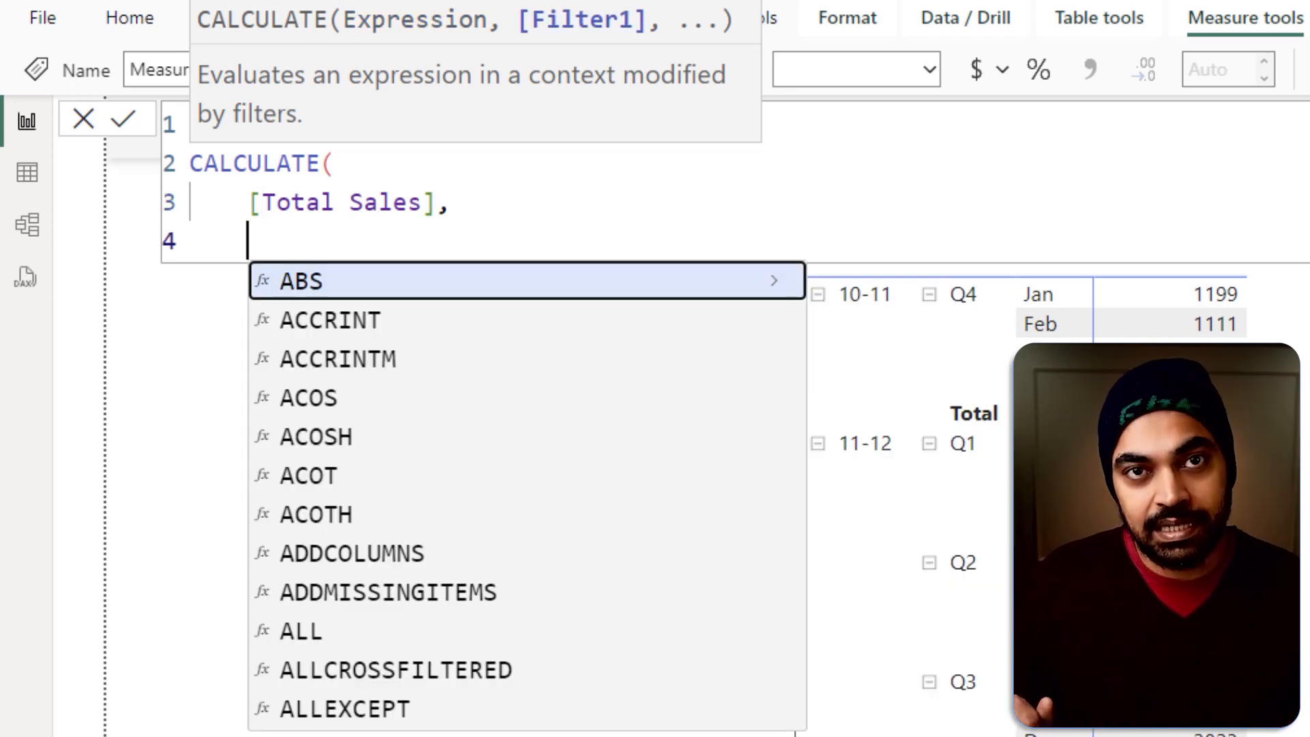
Add SAMEPERIODLASTYEAR('Calendar'[Date]) as the CALCULATE filter and close the function on a new line.
text(sam)
key(Tab)
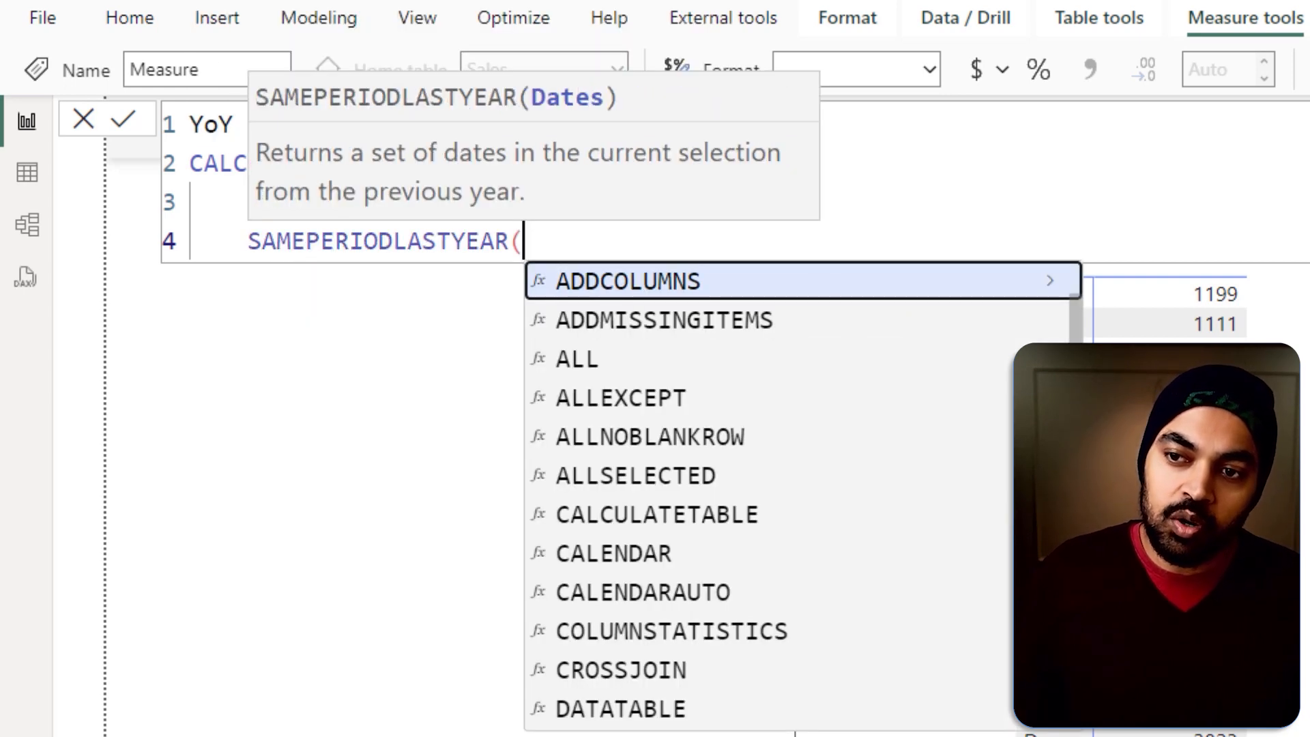
text(caln)
key(BackSpace)
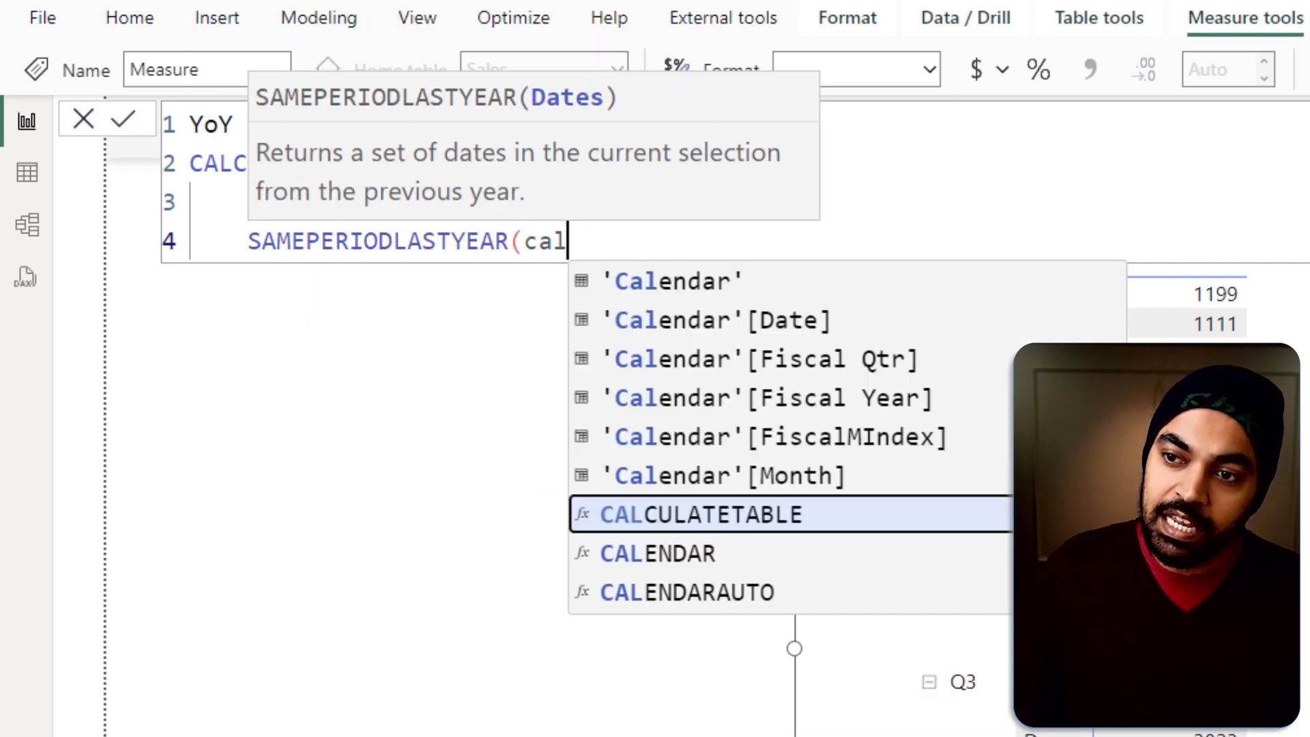
key(Down)
key(Up)
key(Up)
key(Up)
key(Up)
key(Up)
key(Up)
key(Tab)
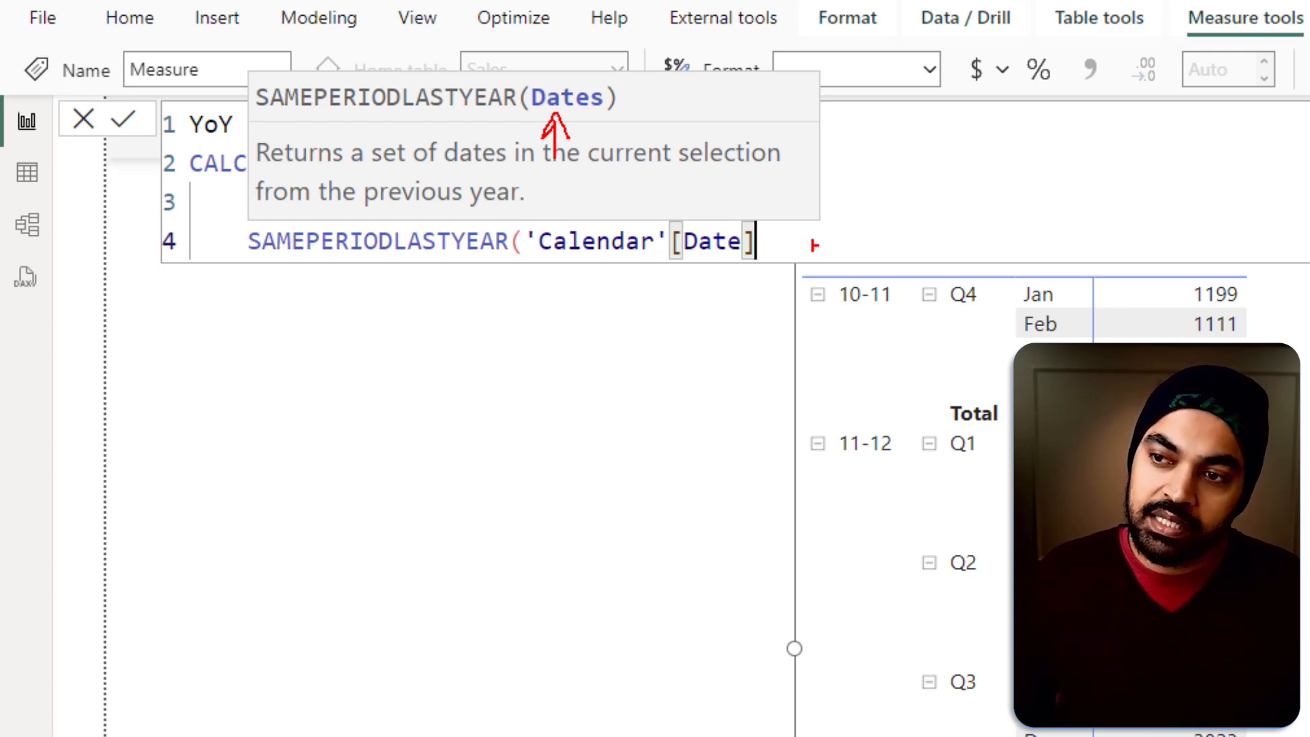
key(Escape)
text())
key(Return)
text())
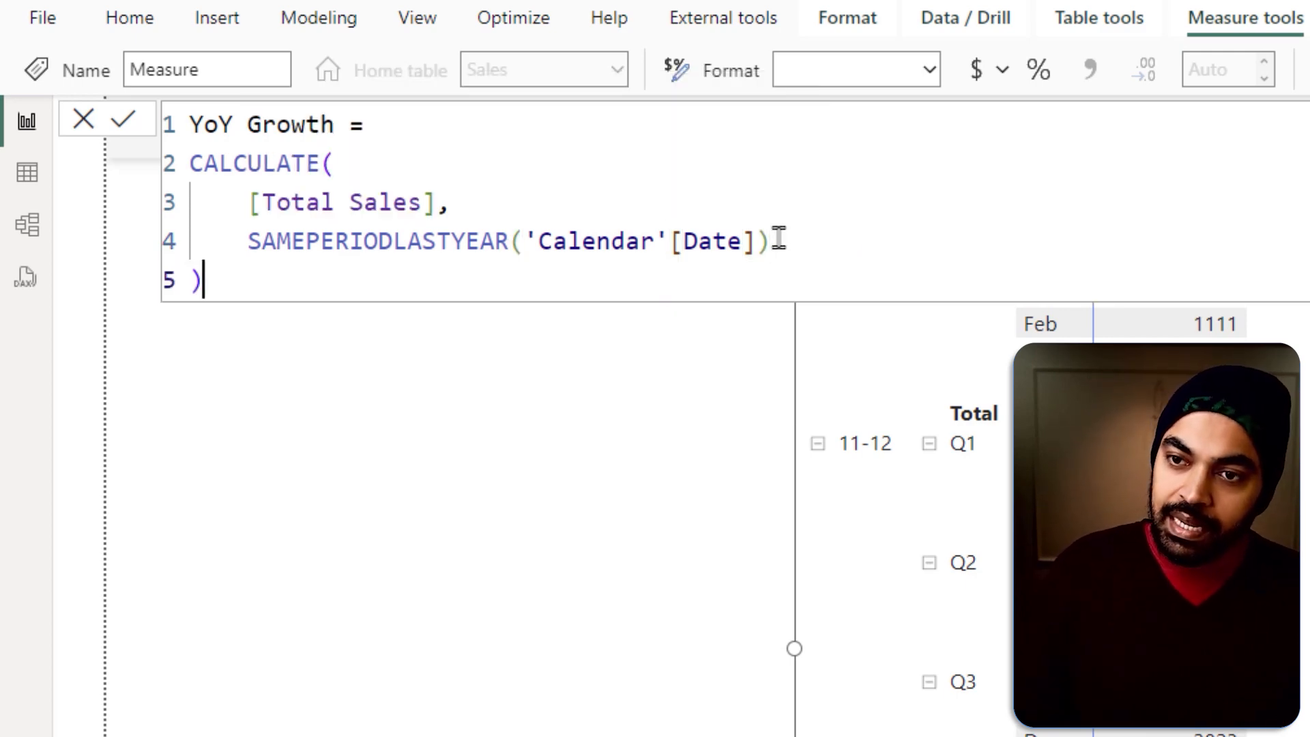
Commit the YoY Growth formula, add the measure to the matrix values and compare January of fiscal year 11-12 with its Total Sales.
key(Return)
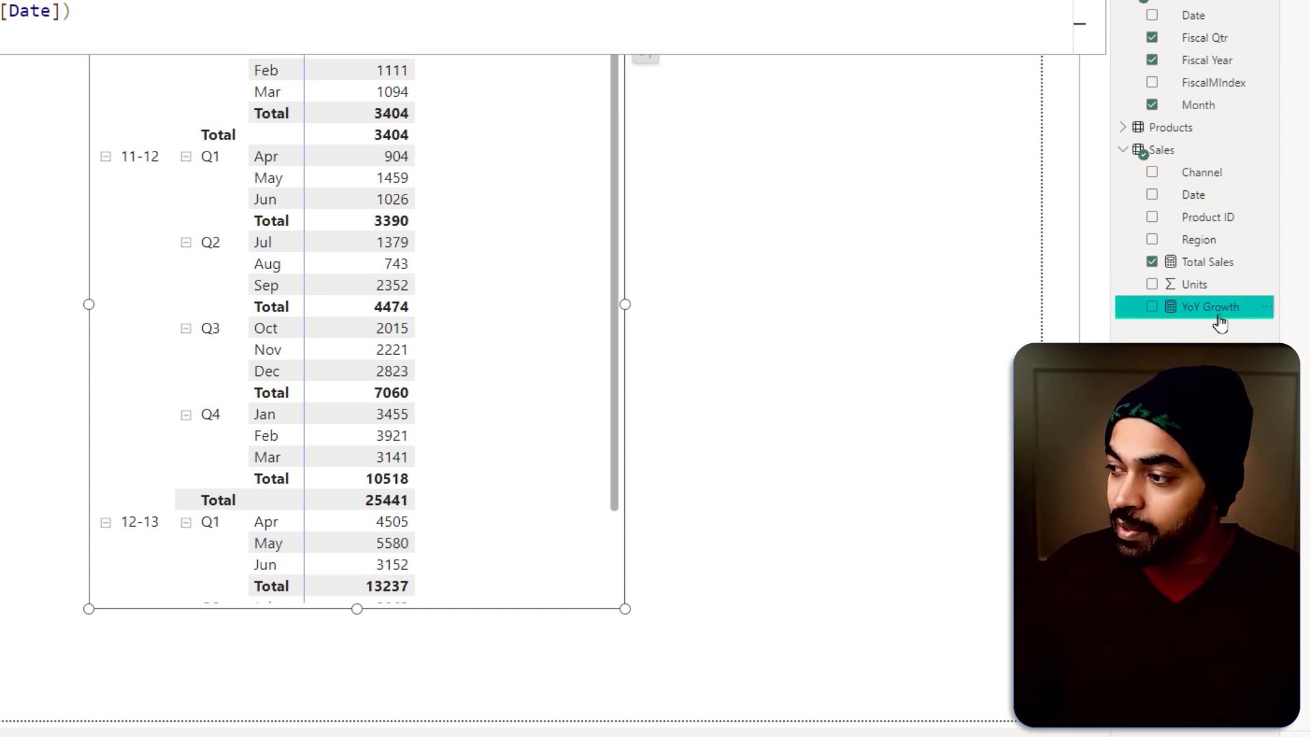
drag(1220, 322, 493, 385)
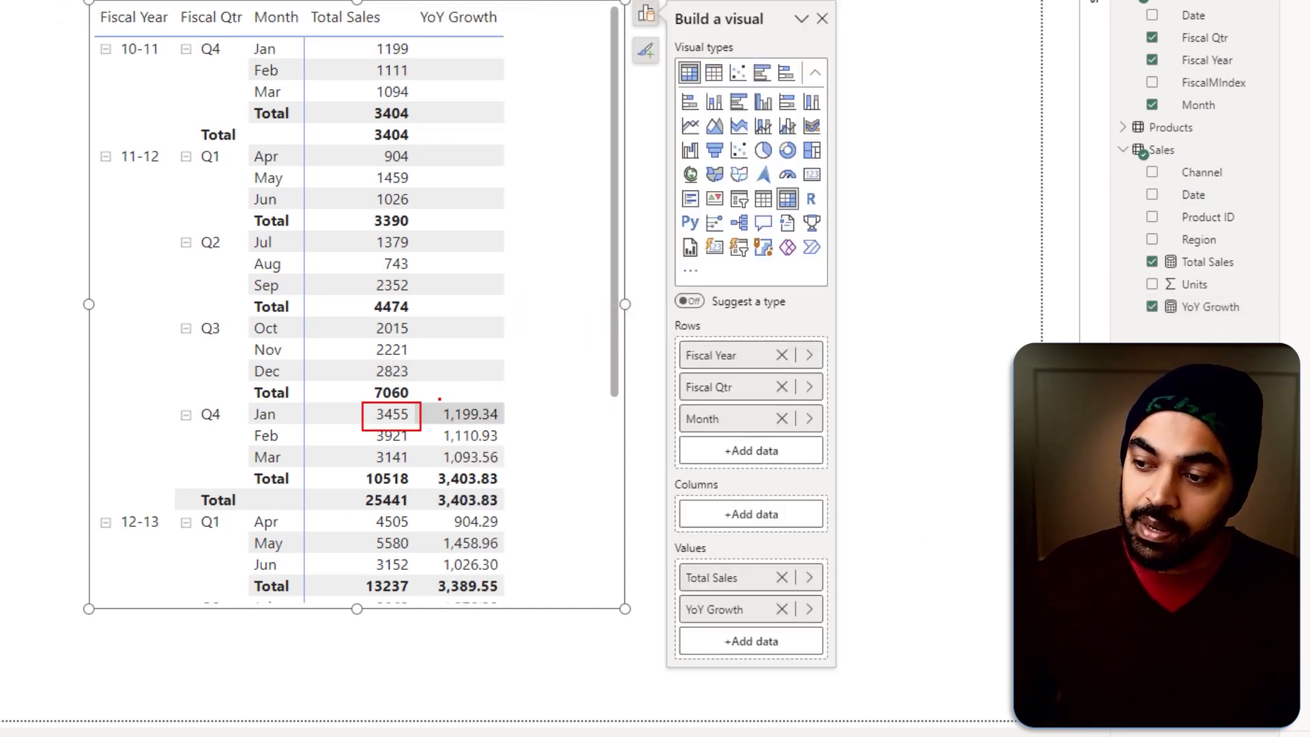
drag(440, 399, 513, 430)
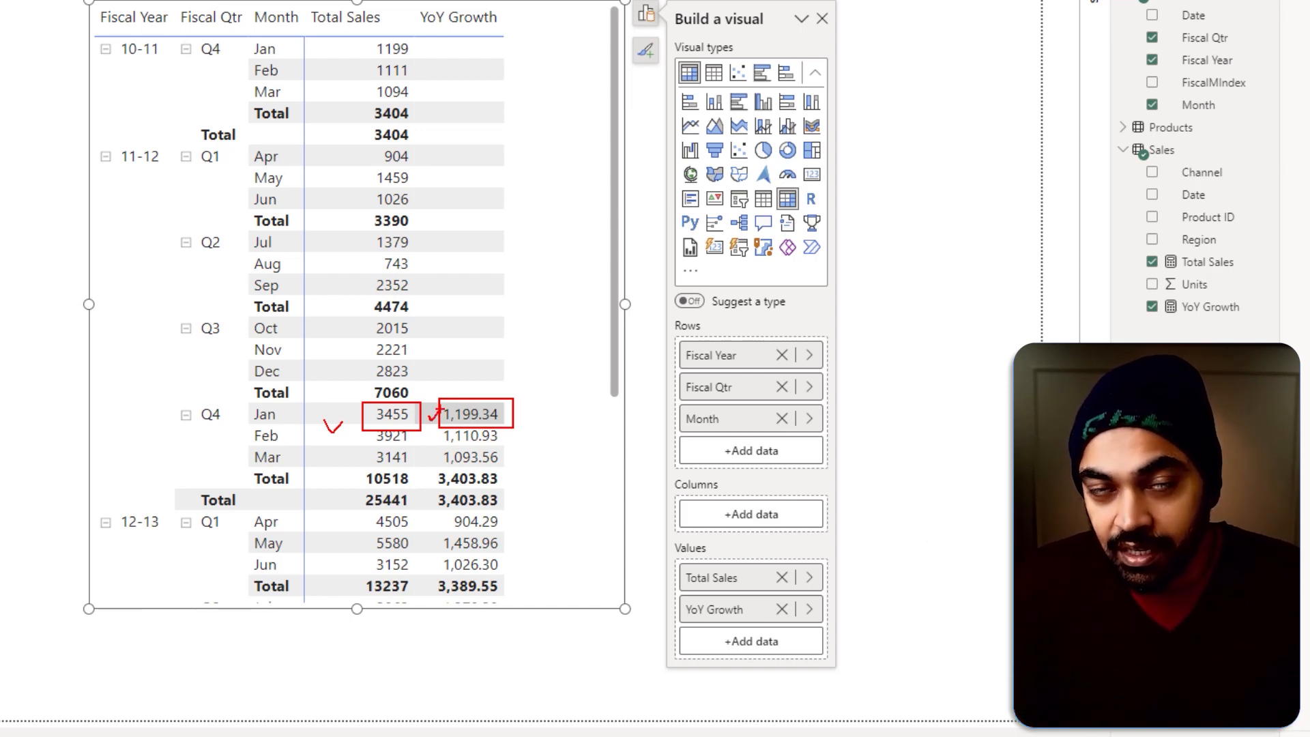
key(Escape)
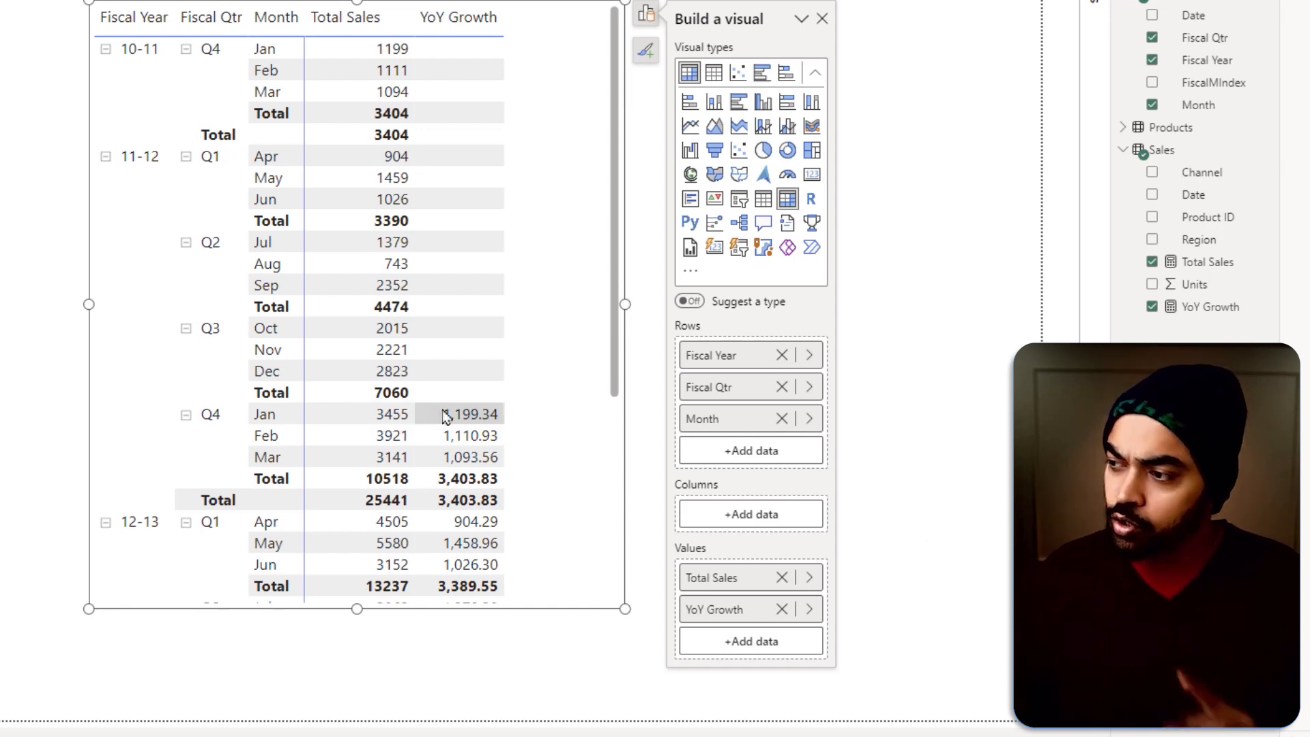
Reopen the YoY Growth formula and declare a variable named Lysales on a new line above CALCULATE.
click(1219, 312)
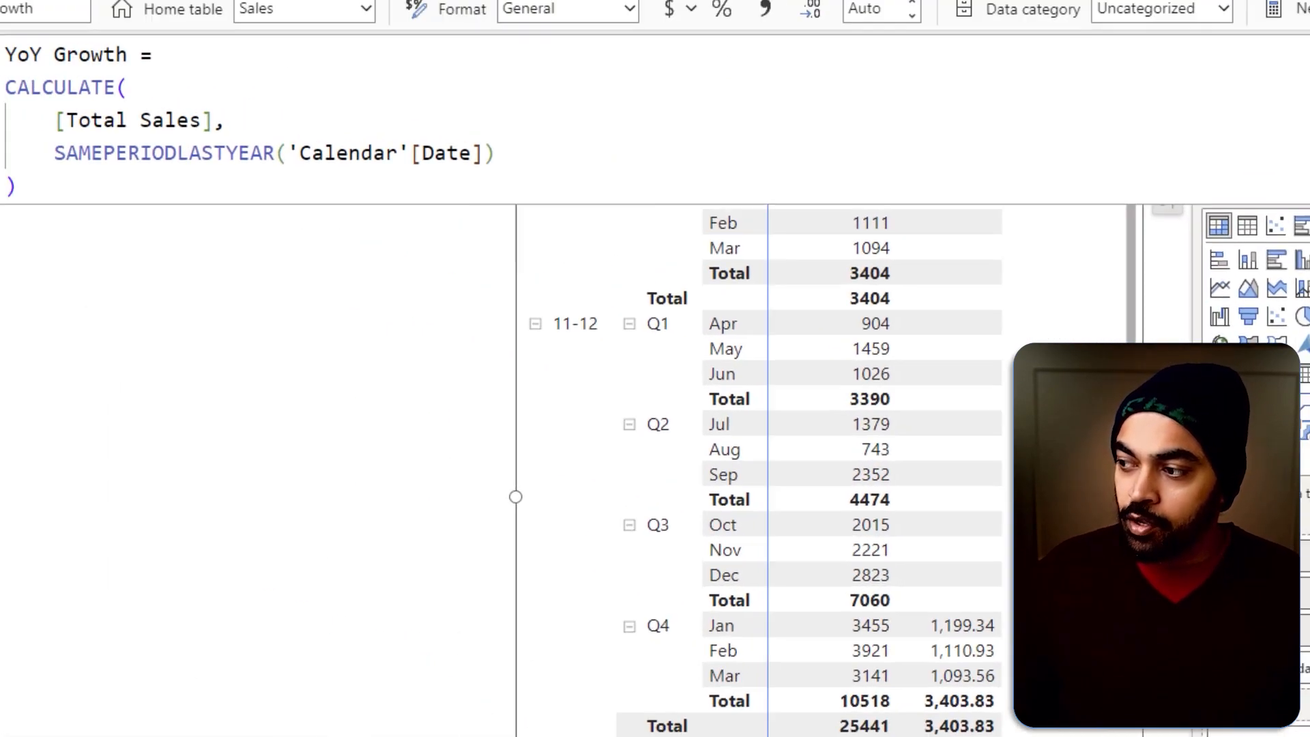
key(shift+Return)
text(VAR )
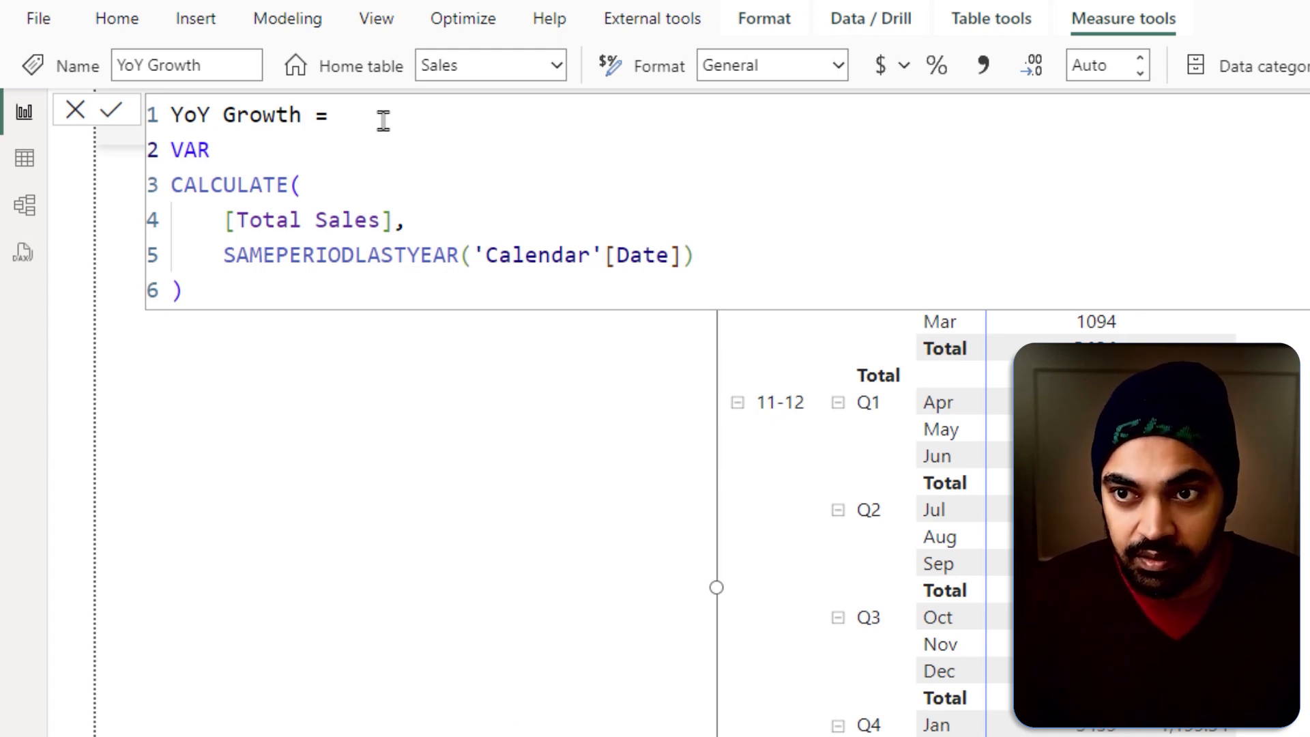
text(Lysales =)
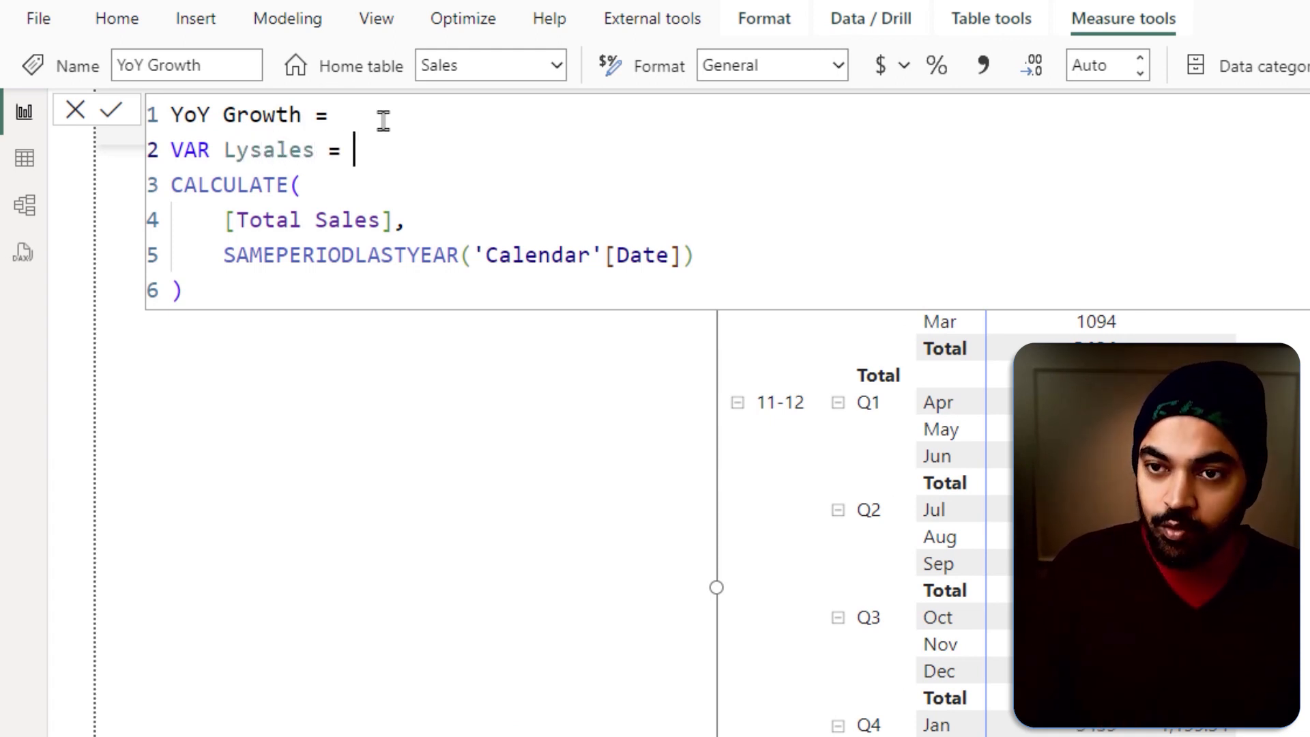
Indent the whole CALCULATE block one level under the Lysales variable.
key(Right)
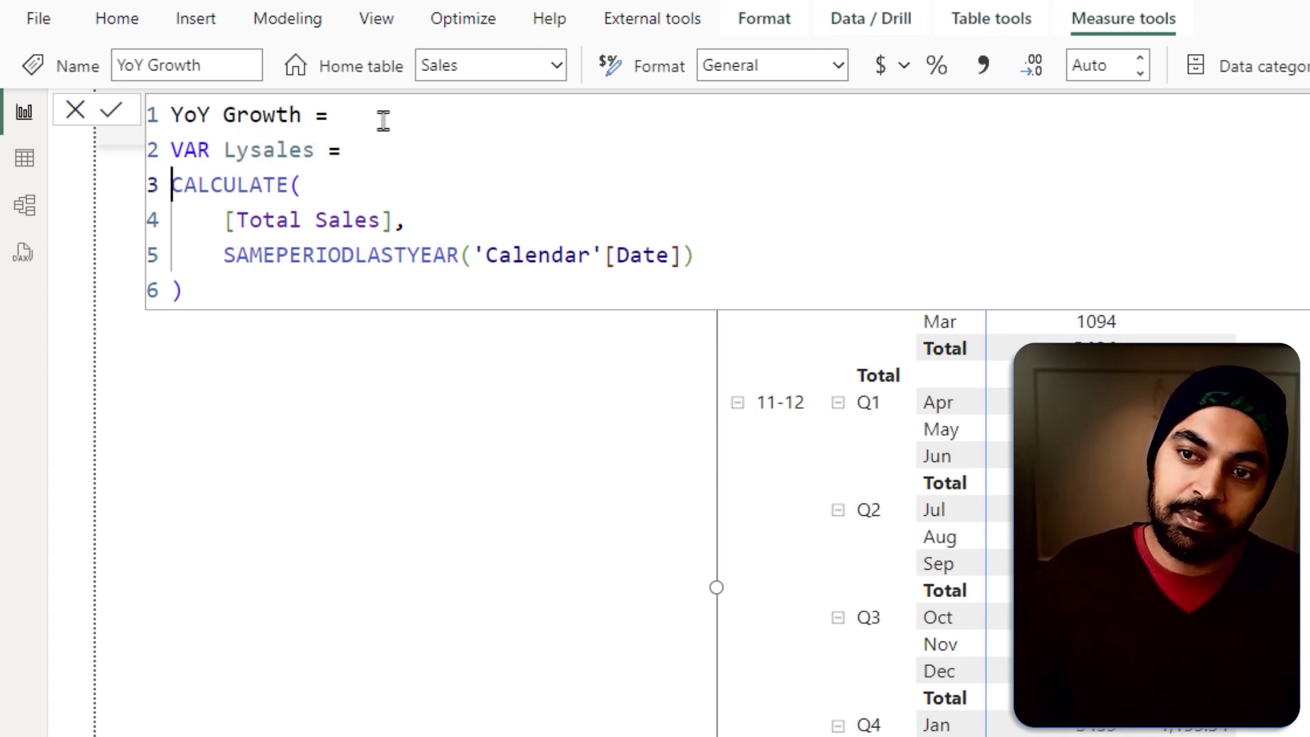
key(shift+Down)
key(shift+Down)
key(shift+Down)
key(shift+End)
key(Tab)
key(Right)
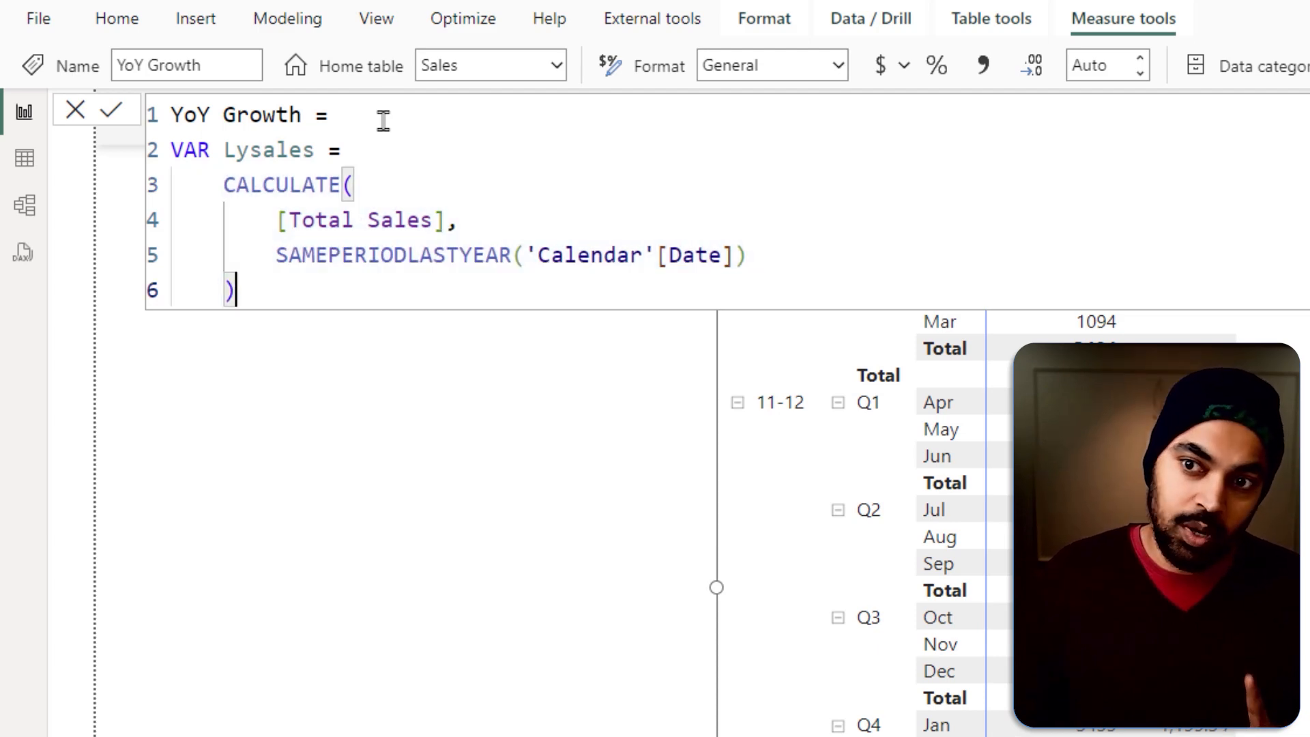
Add a second variable, CYSales = [Total Sales], below the CALCULATE block.
key(Return)
text(VAR )
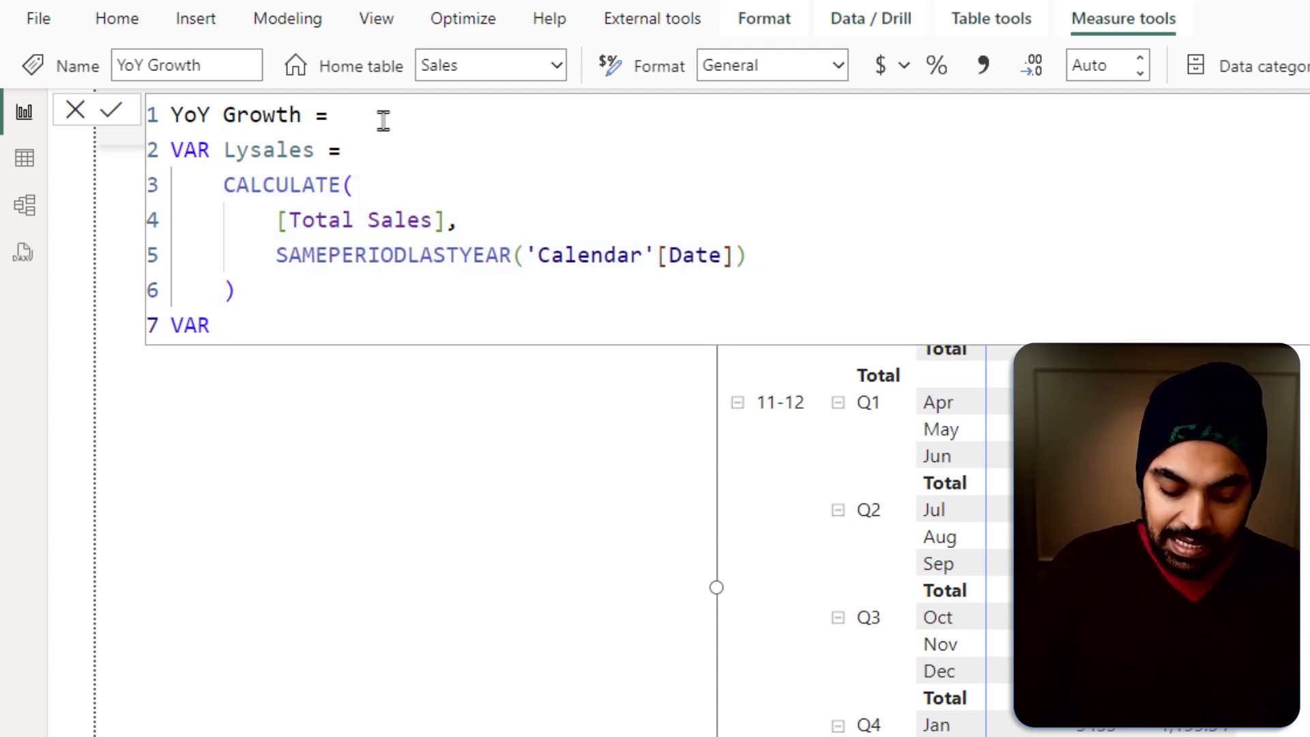
text(CYSales )
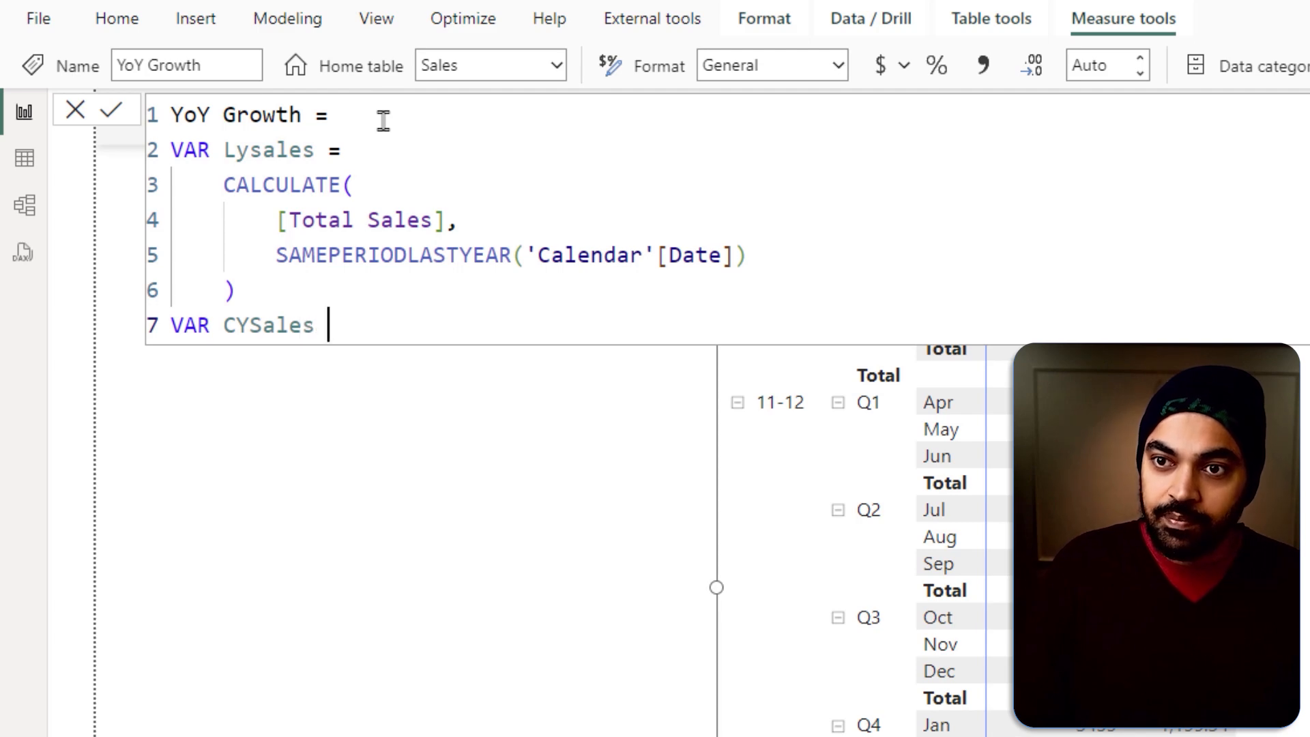
text(= [to)
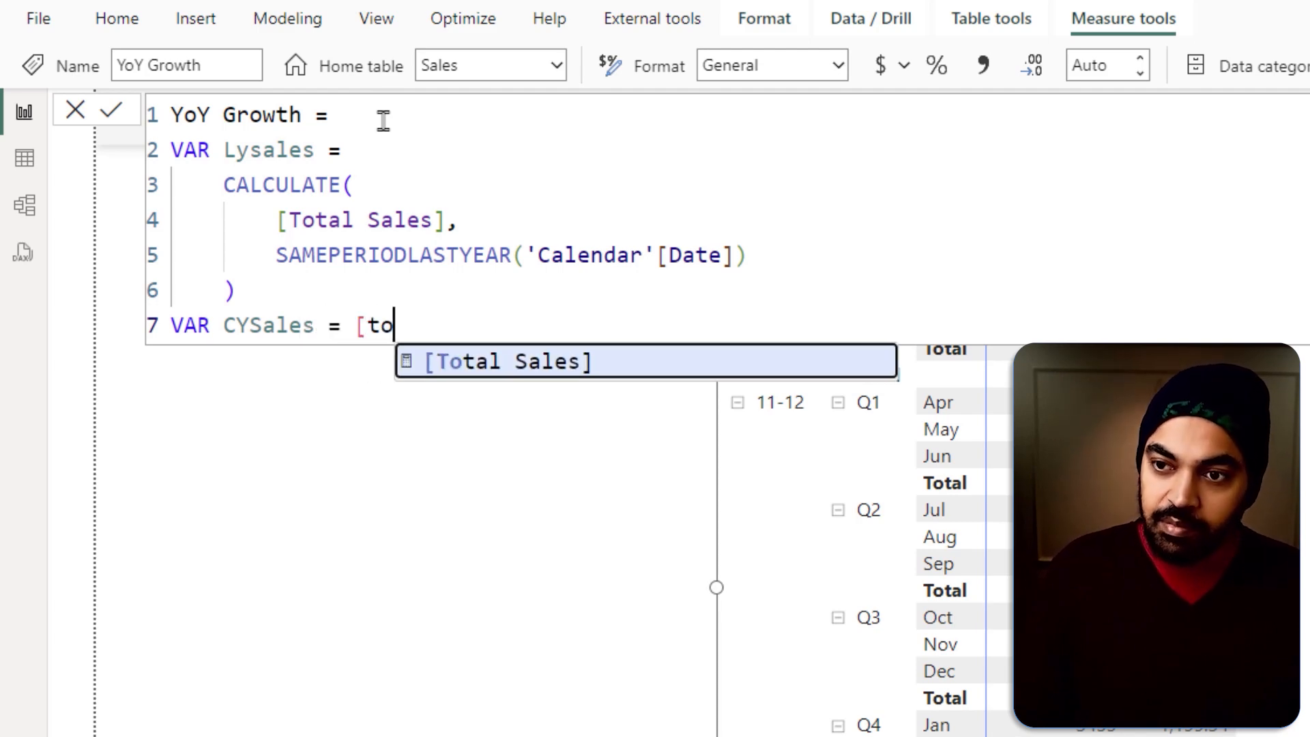
key(Tab)
key(Return)
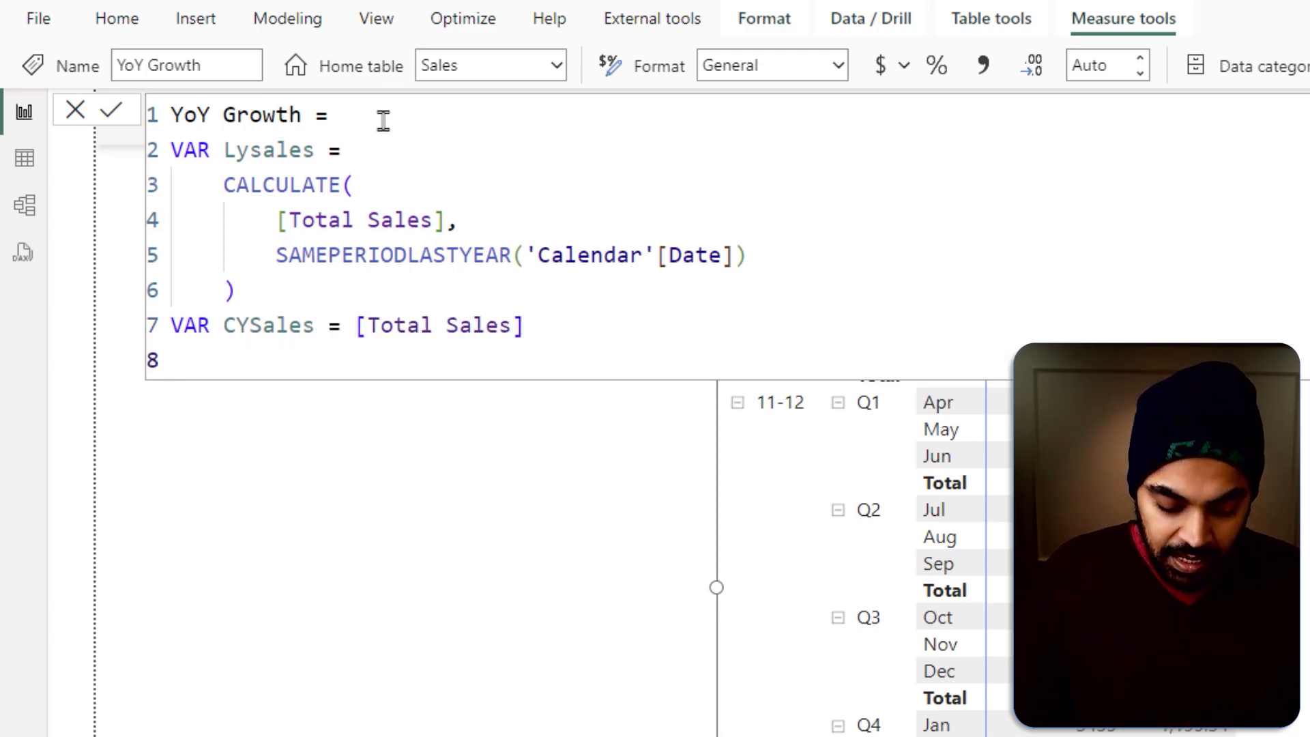
Add a RETURN clause with the expression CYSales / Lysales - 1 on its own indented line and commit the measure.
text(RETURN)
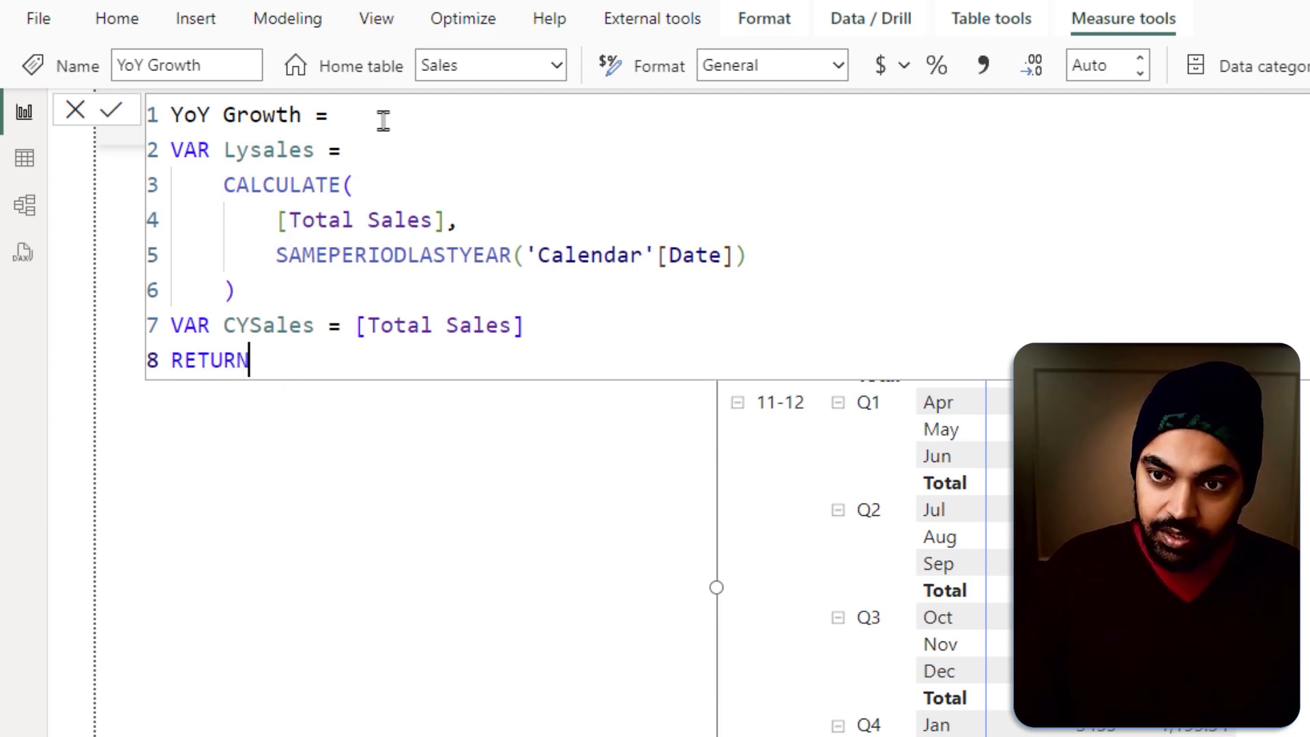
key(Return)
key(Tab)
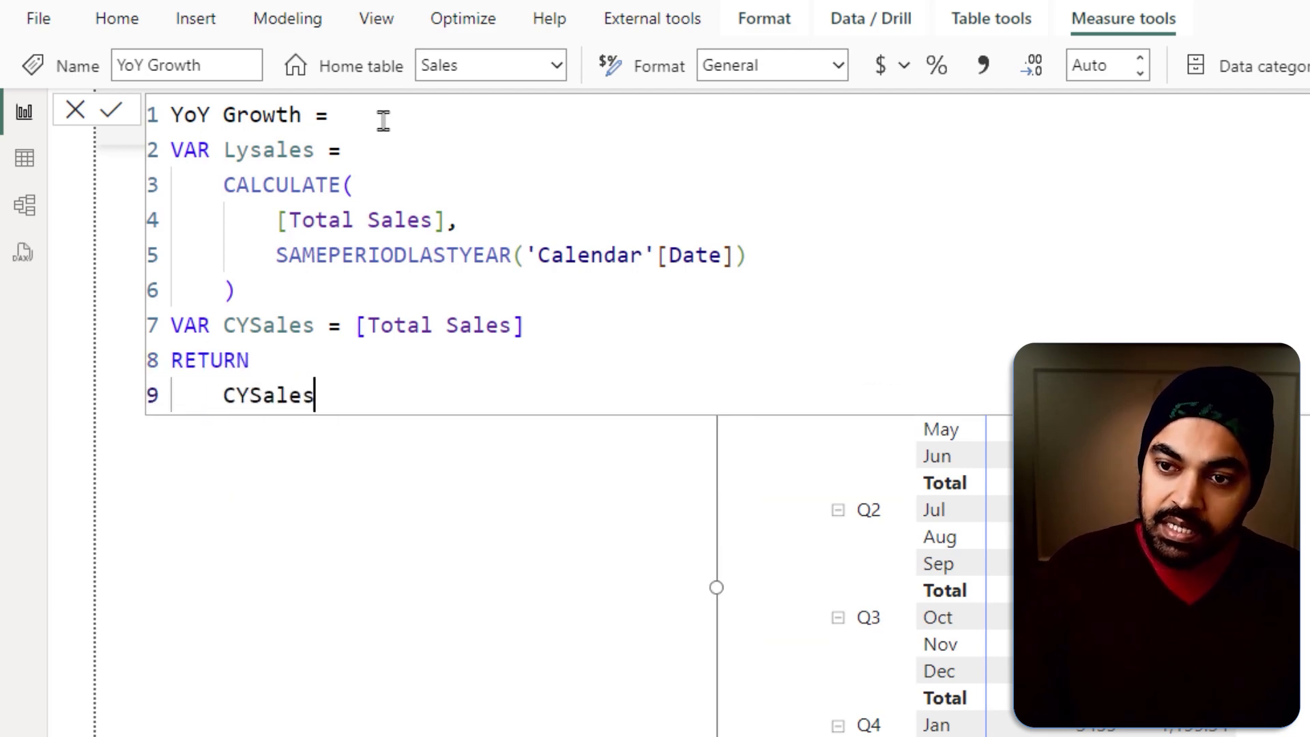
text(/ ly)
key(Tab)
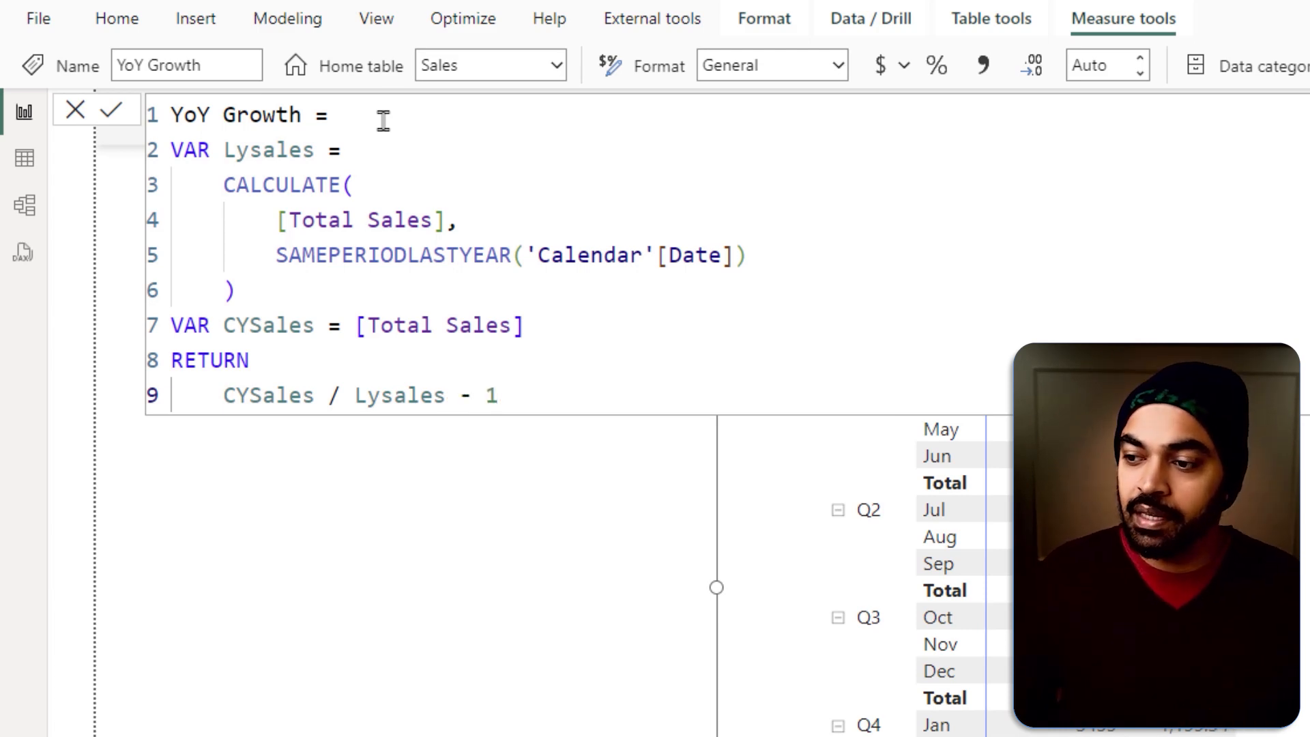
key(Return)
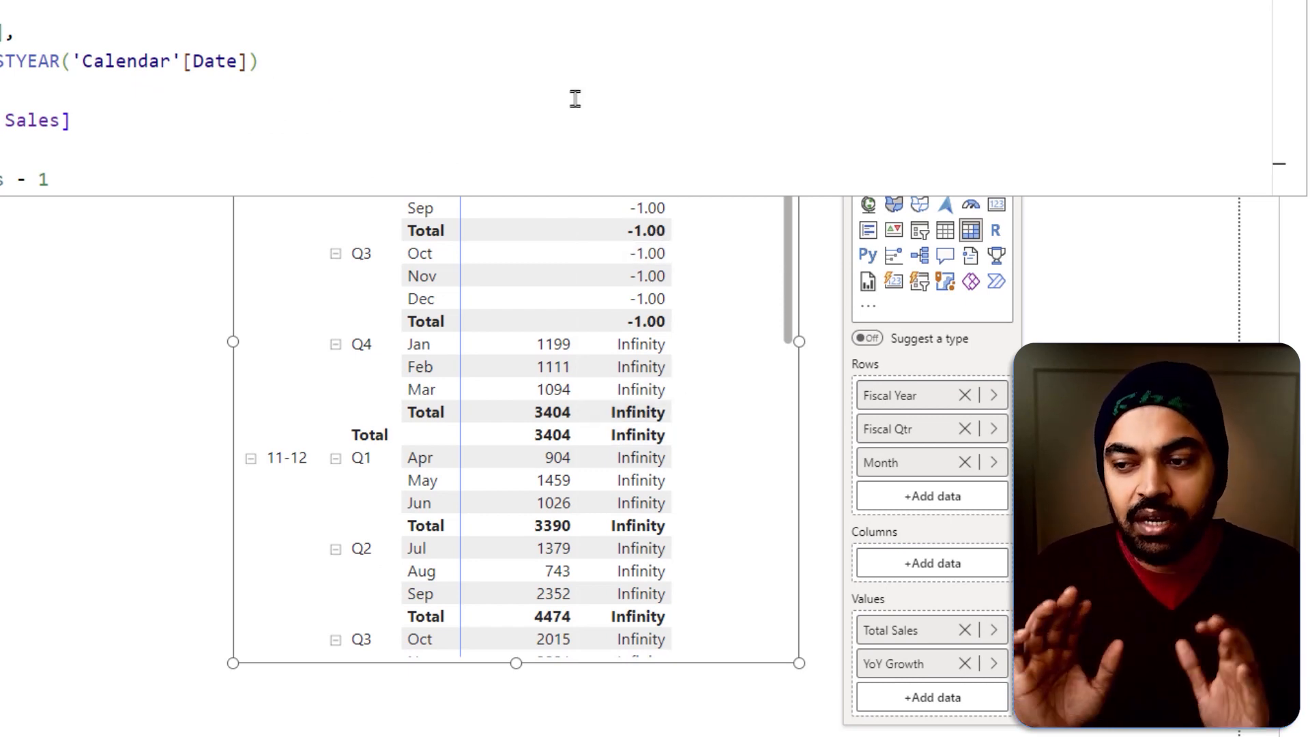
Check January's YoY Growth in fiscal year 11-12 in the matrix and format the YoY Growth measure as a percentage.
click(732, 359)
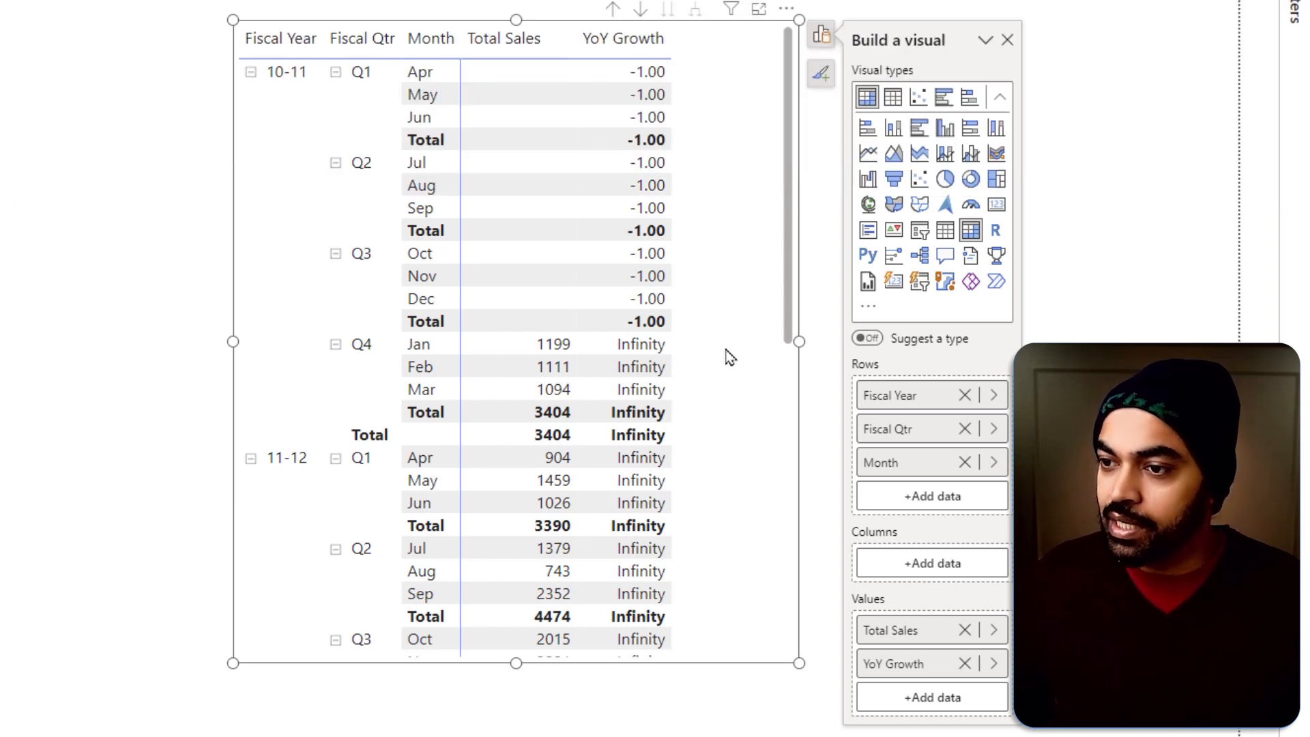
scroll(730, 357, down, 5)
click(659, 372)
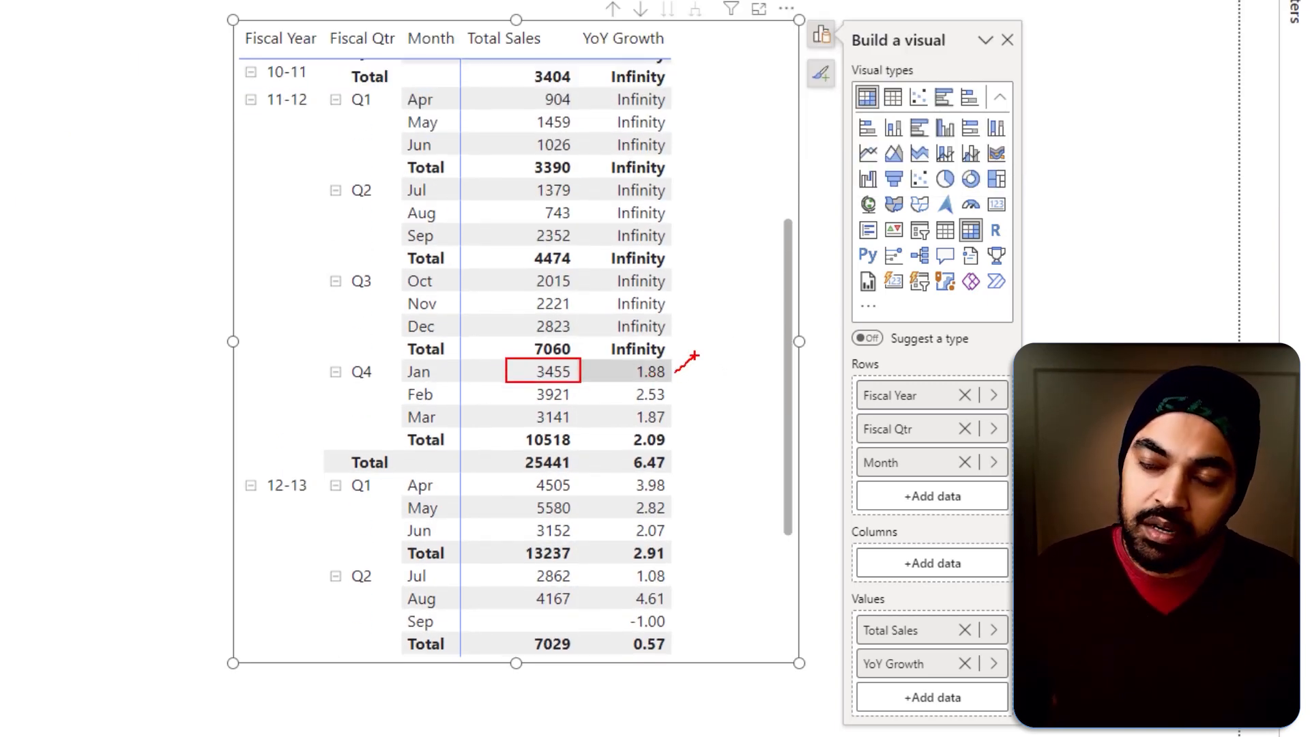
key(Escape)
click(1156, 191)
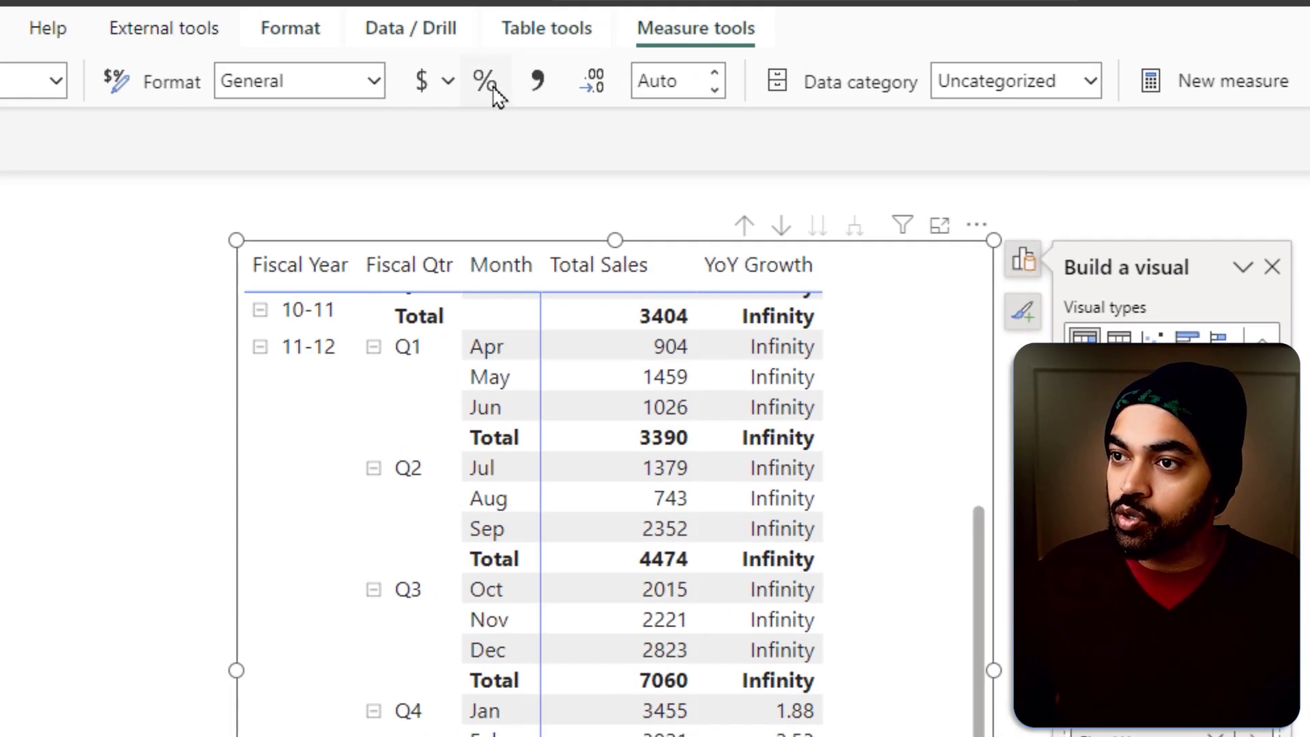
click(485, 82)
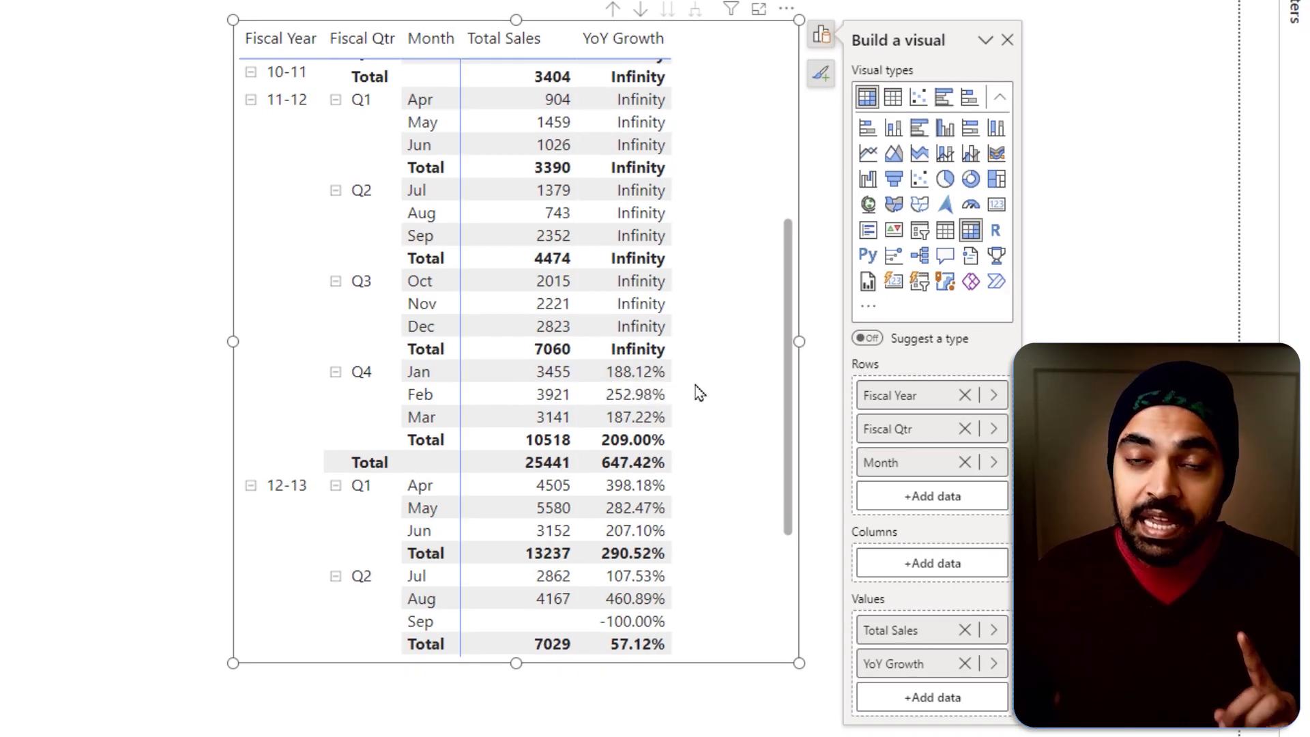
Reopen the YoY Growth formula and insert an IF( function before CYSales in the RETURN expression, with its arguments on a new line.
scroll(699, 392, up, 3)
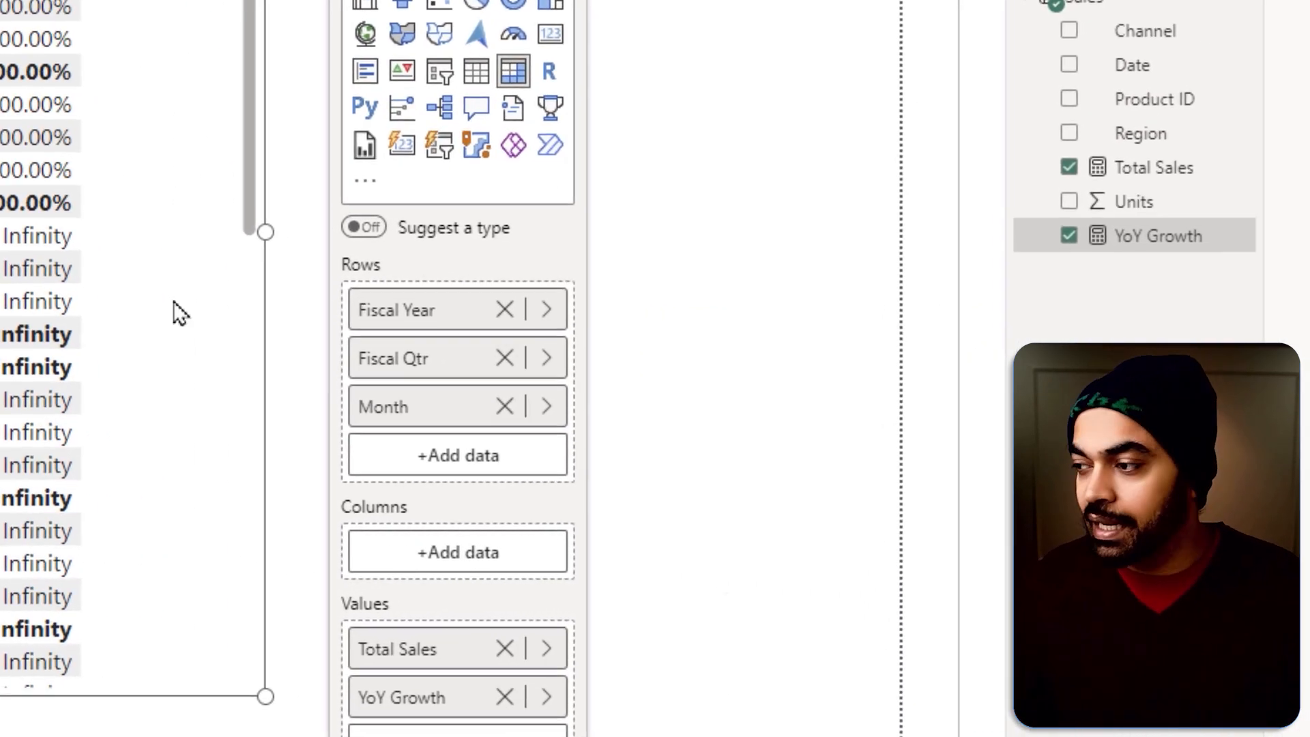
click(419, 350)
click(1259, 286)
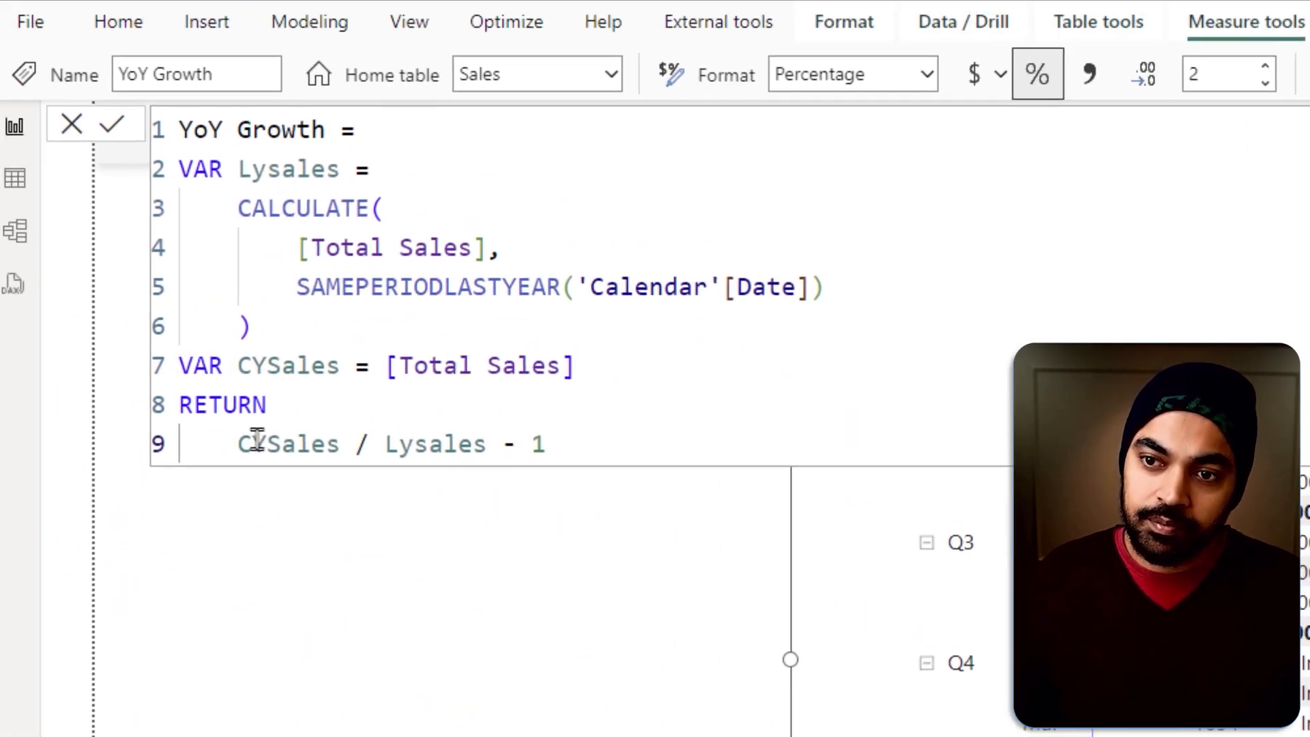
click(257, 439)
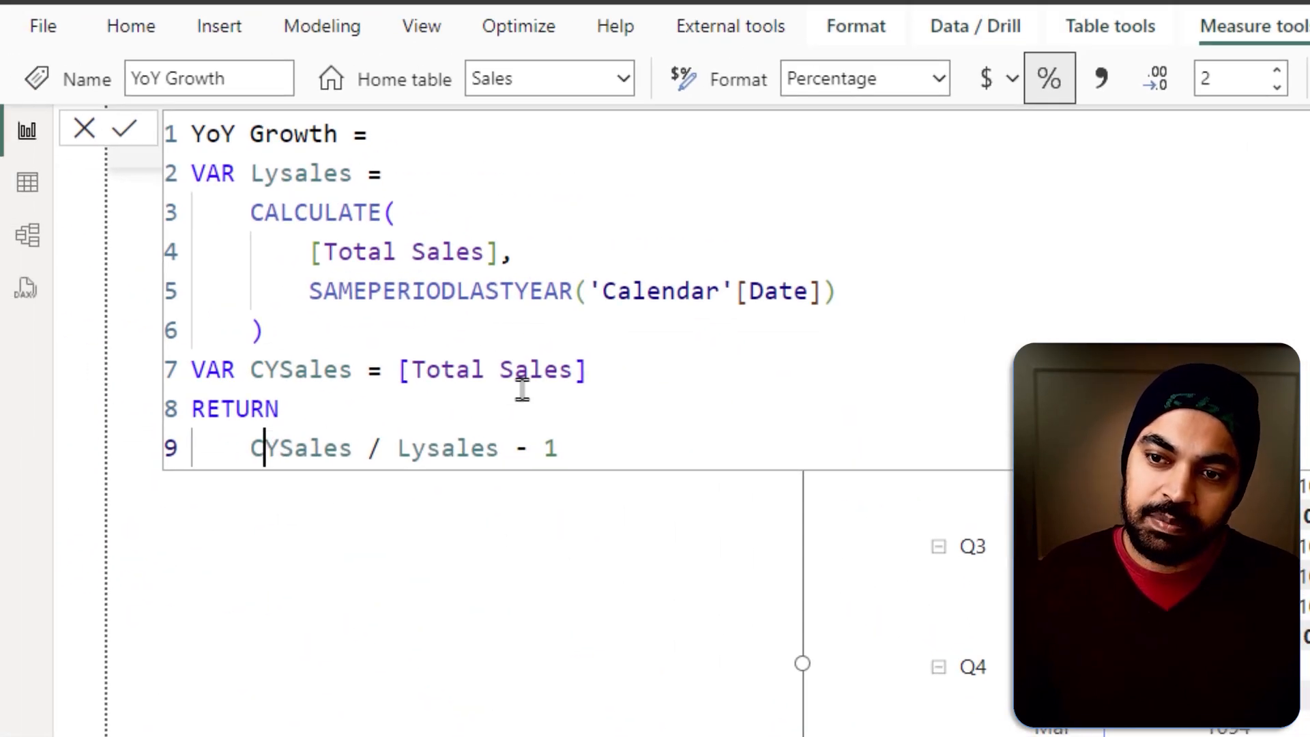
click(581, 398)
drag(242, 417, 654, 483)
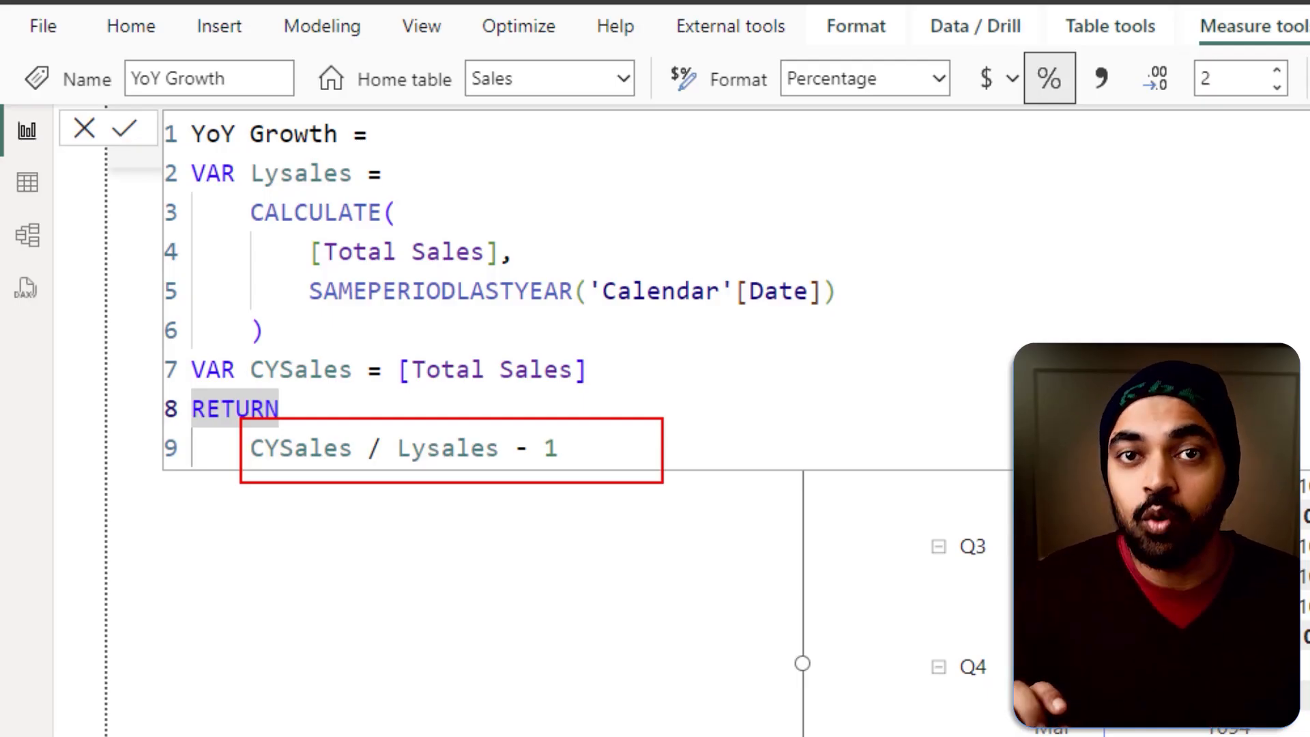
click(654, 370)
key(Down)
key(Down)
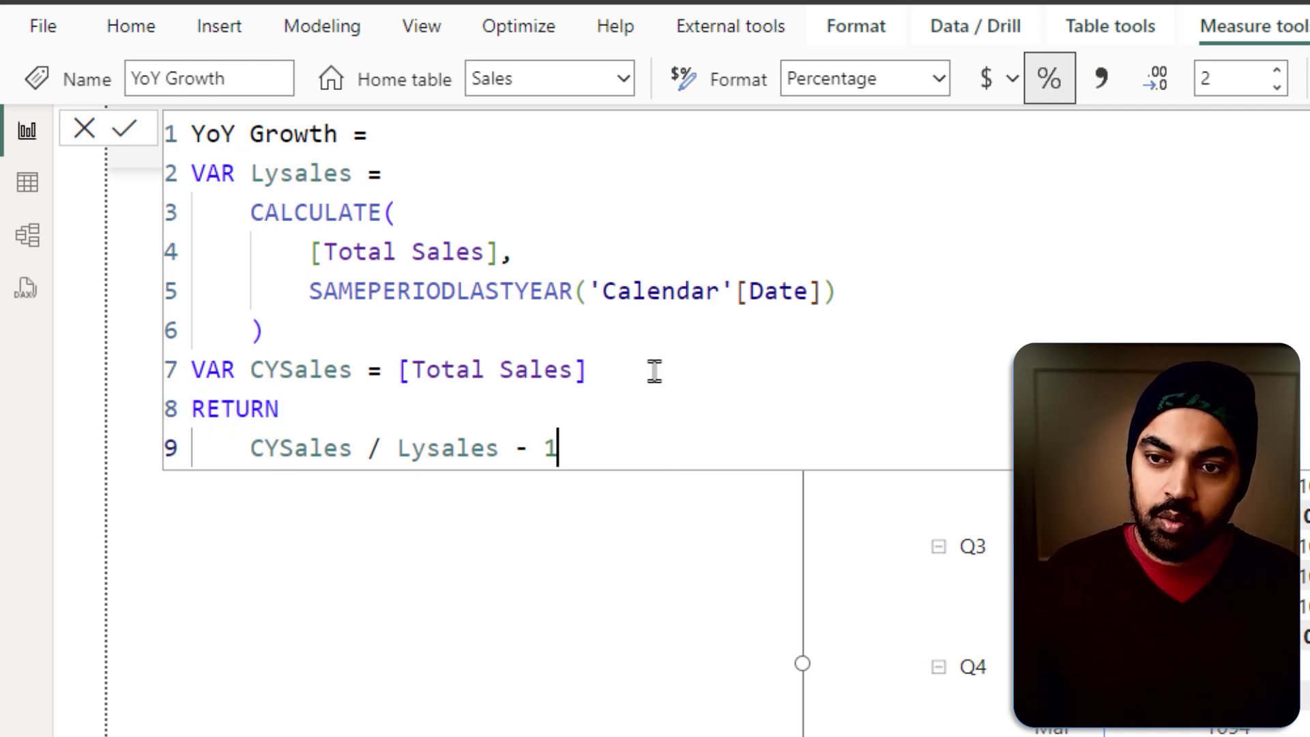
key(ctrl+Left)
key(ctrl+Left)
key(ctrl+Left)
key(ctrl+Left)
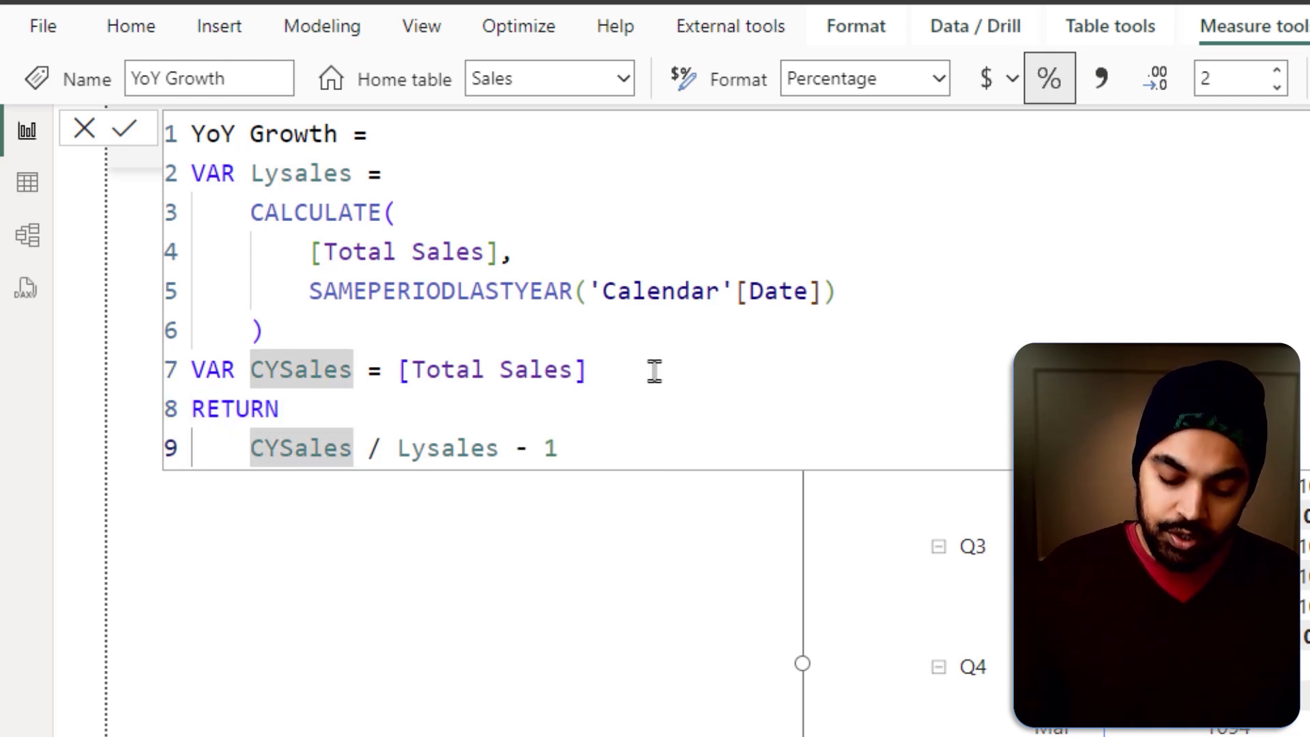
text(IF()
key(shift+Return)
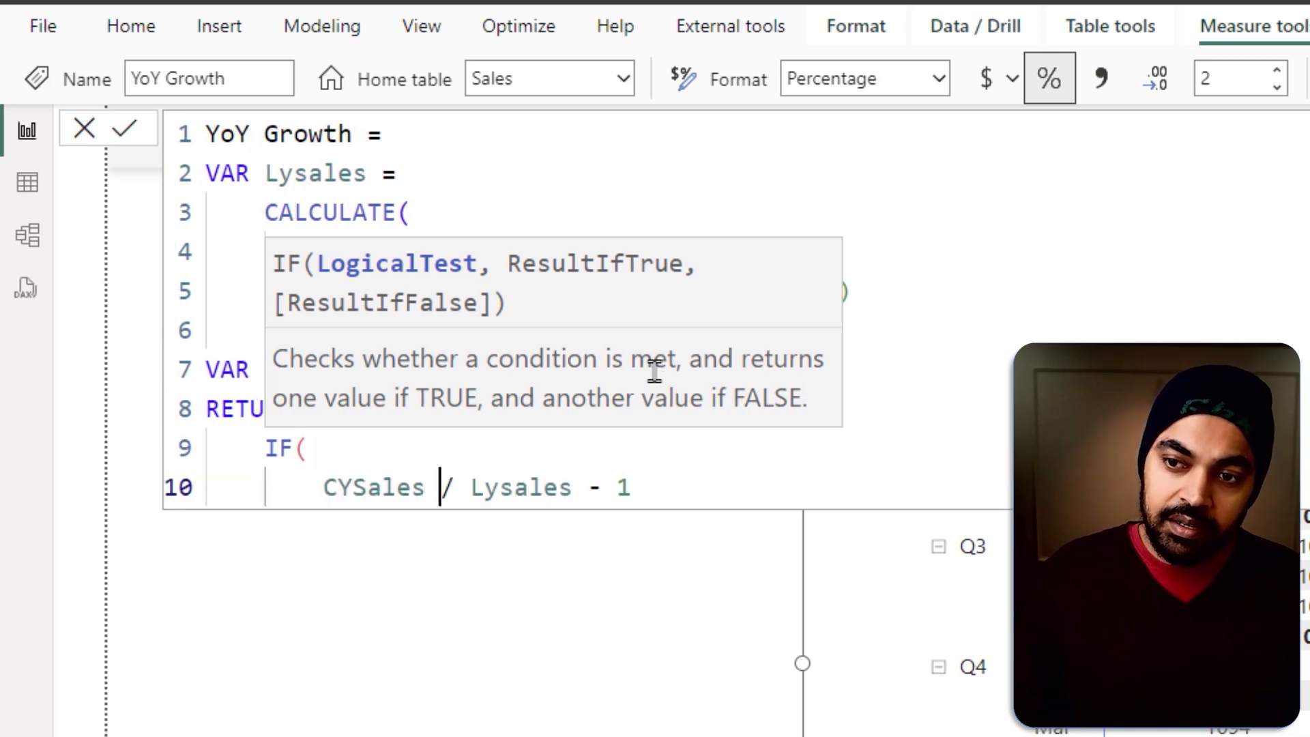
Enter CYSales <> BLANK() && as the first condition of the IF test and move the rest to a new line.
key(ctrl+Right)
text(<> Bla)
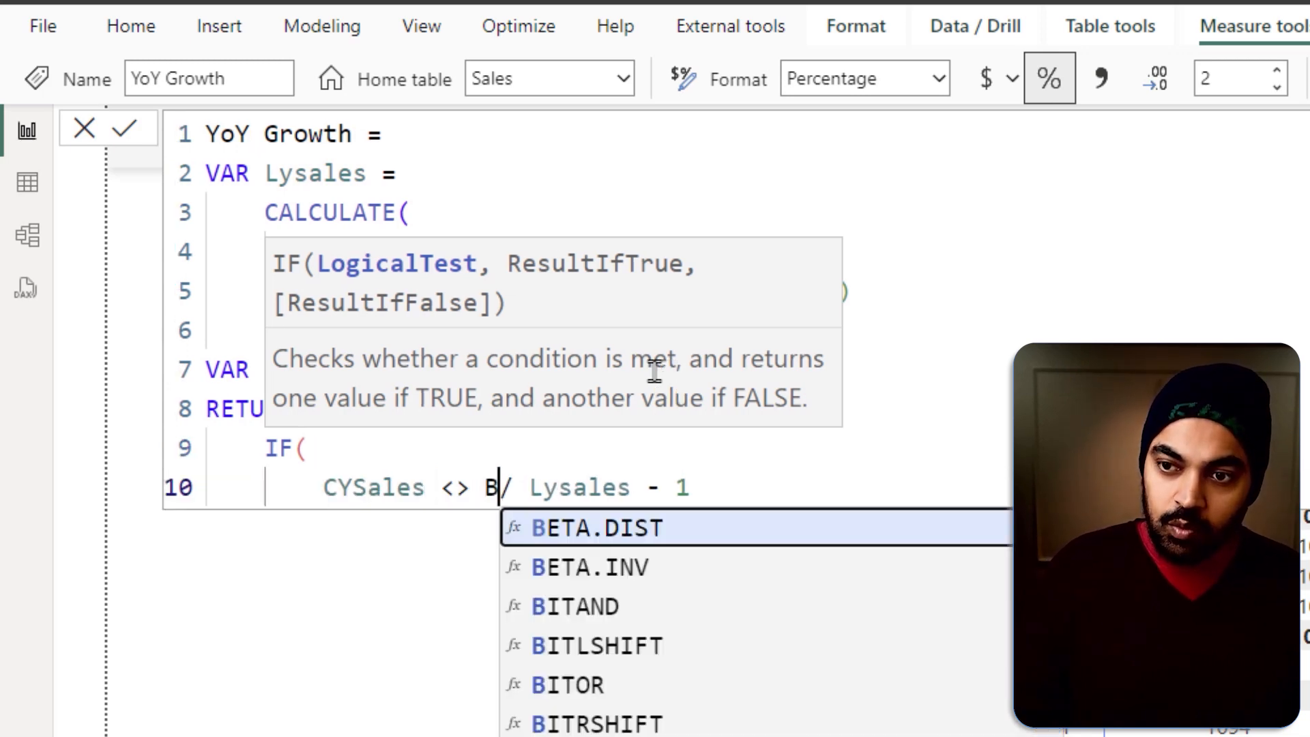
key(Tab)
text(())
text( &&)
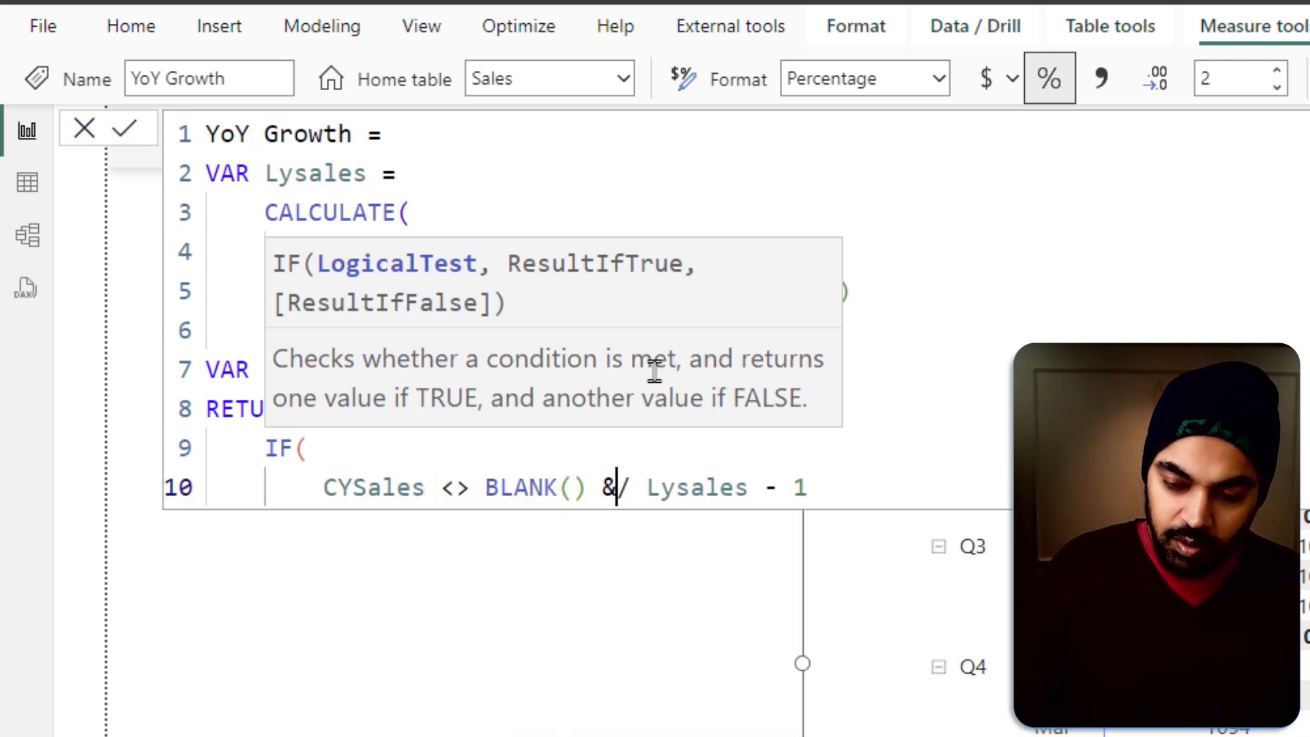
key(shift+Return)
Remove the division sign before Lysales and make Lysales <> BLANK() the second IF condition, ending the logical test with a comma.
key(shift+Right)
key(shift+Right)
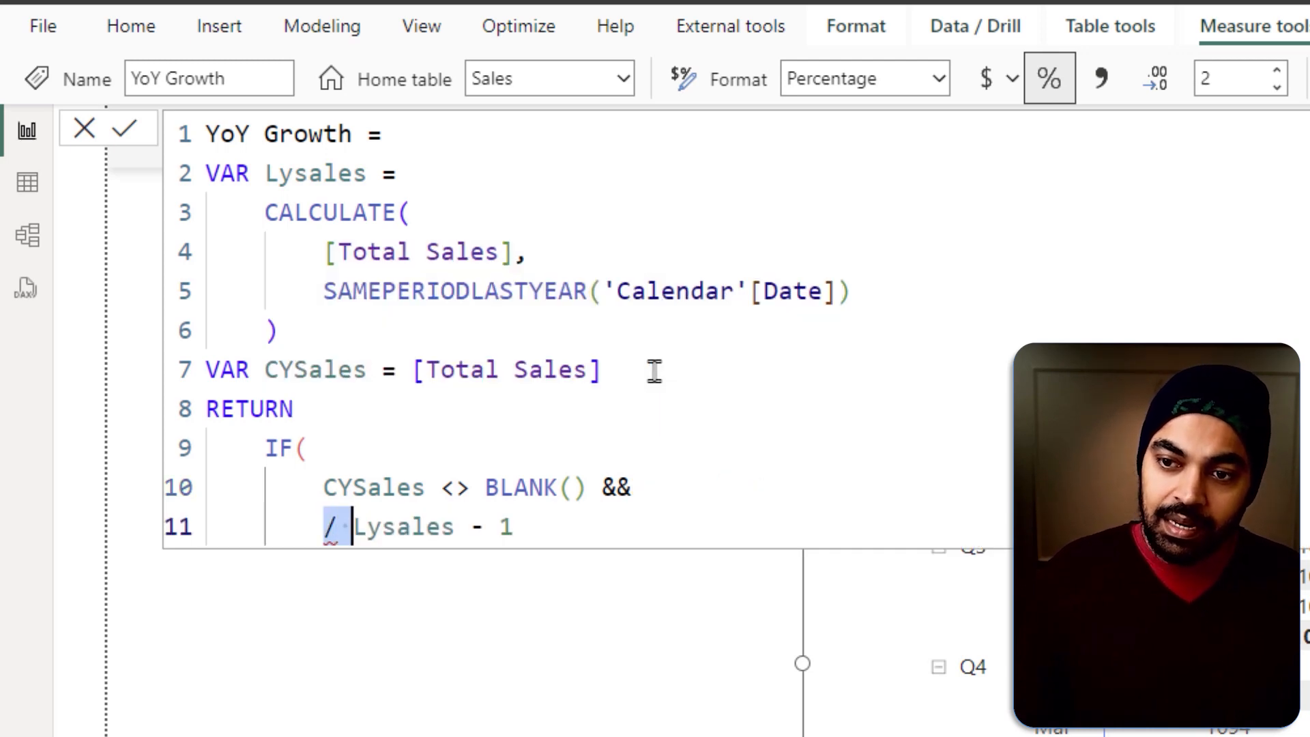
key(Delete)
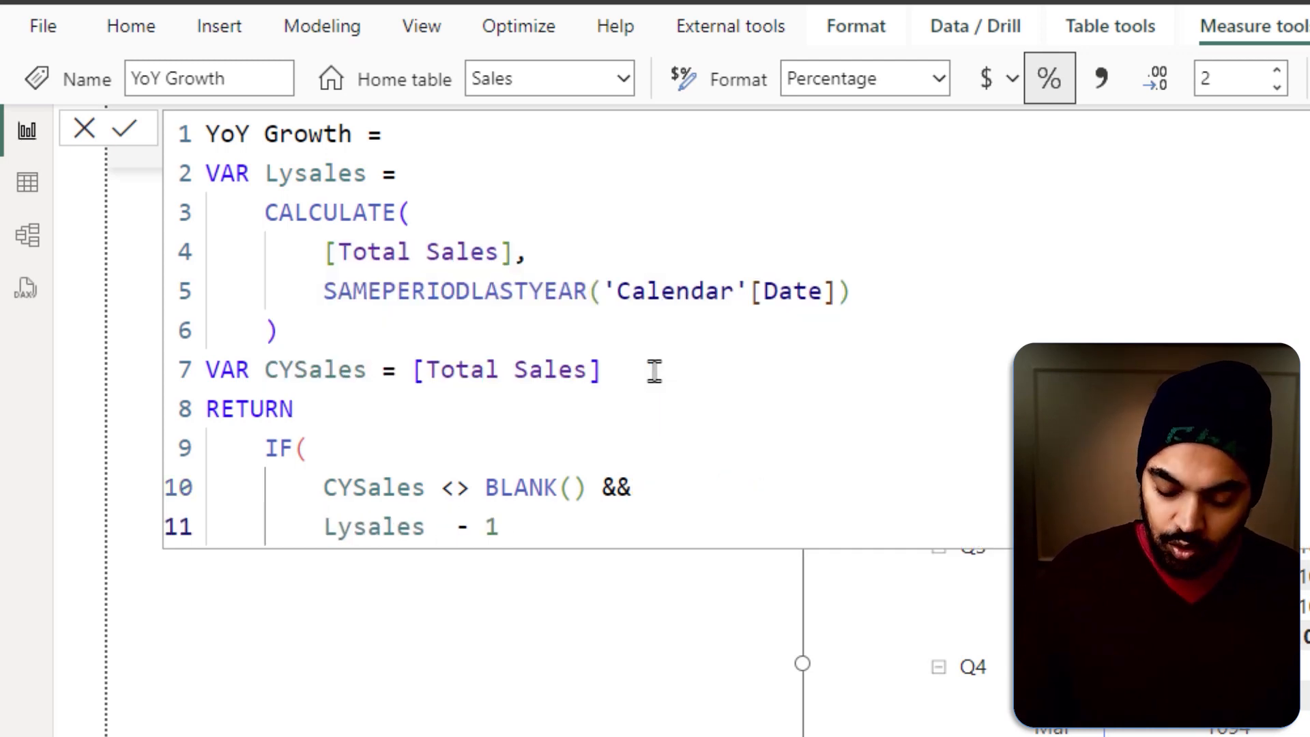
text(bl)
key(Tab)
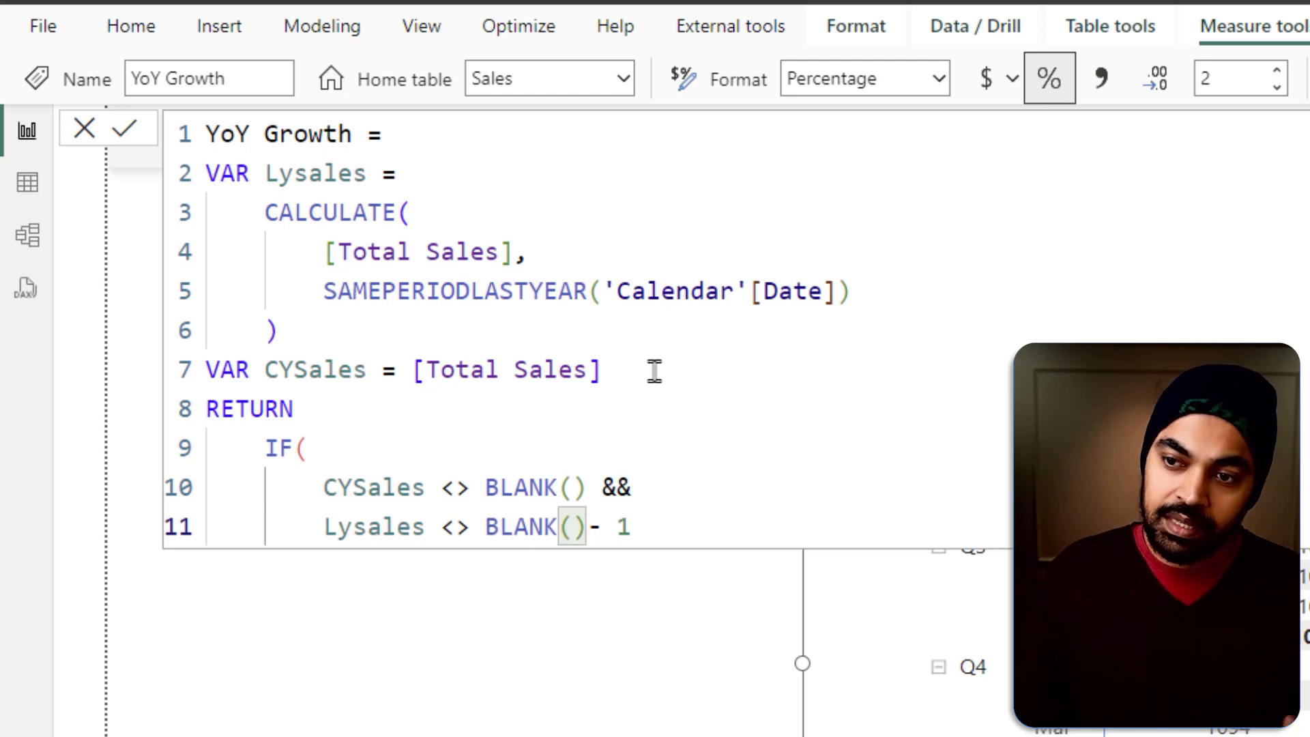
text(,)
key(Return)
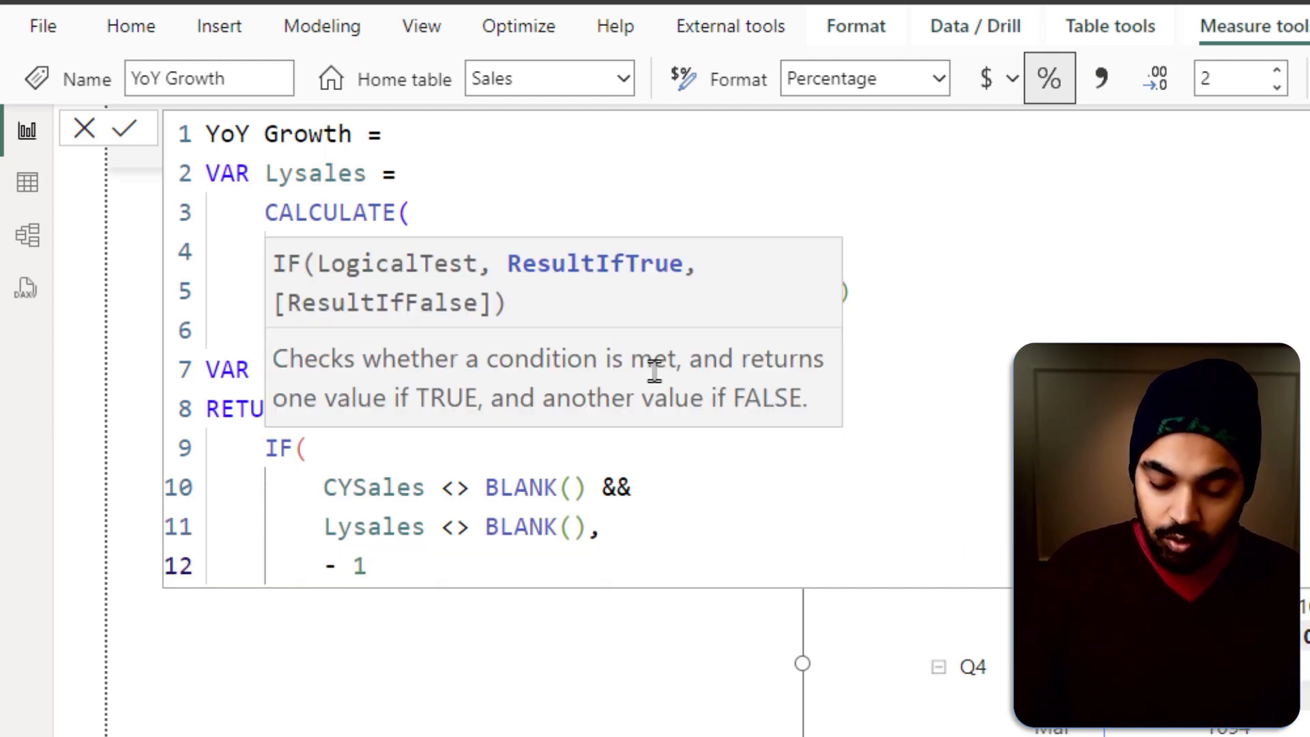
Enter CYSales, Lysales in front of - 1 in the IF function and close it with a parenthesis on a new line.
text(cy)
key(Tab)
text(,ly)
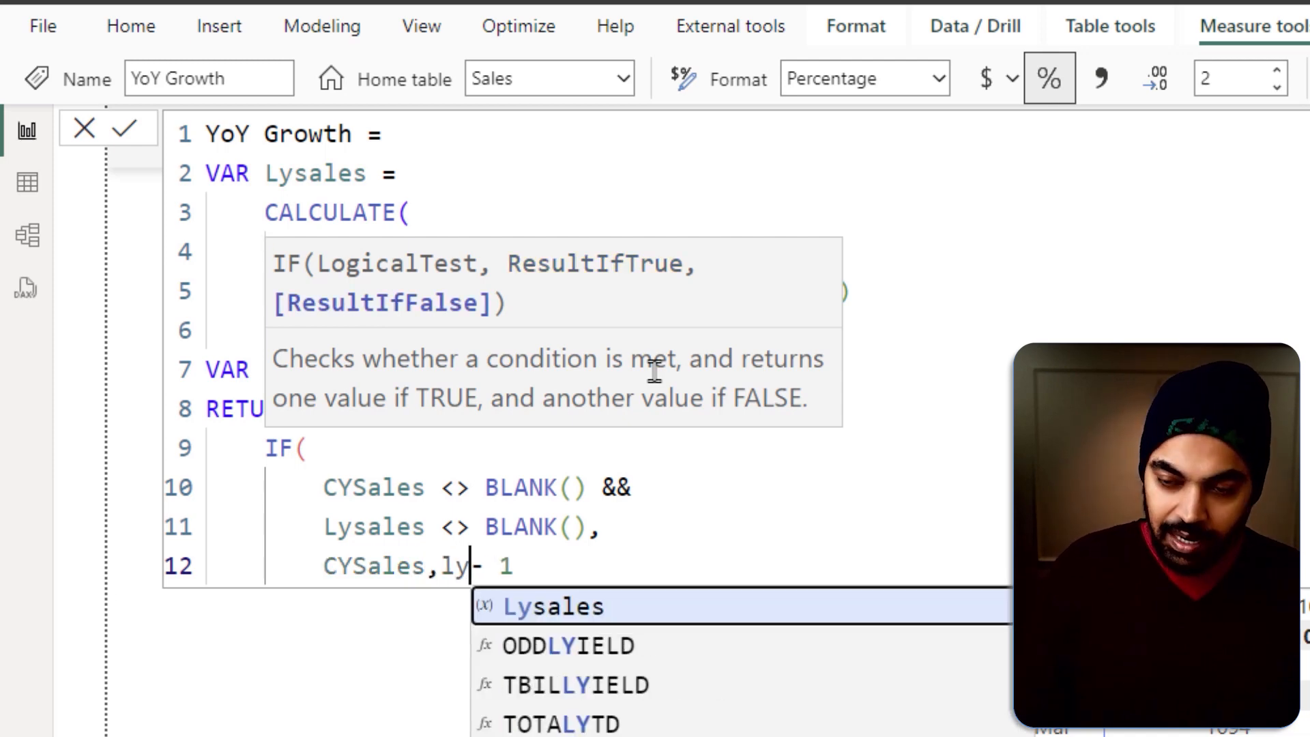
key(Tab)
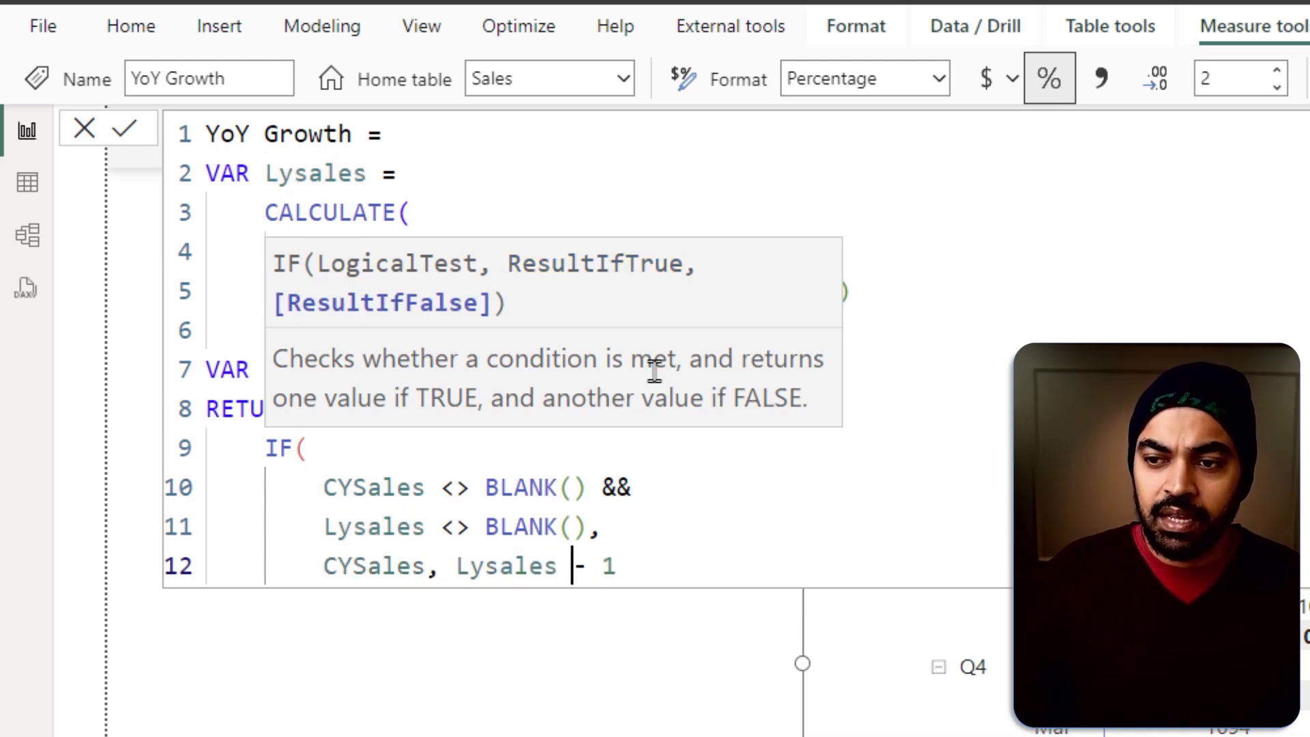
key(Return)
text())
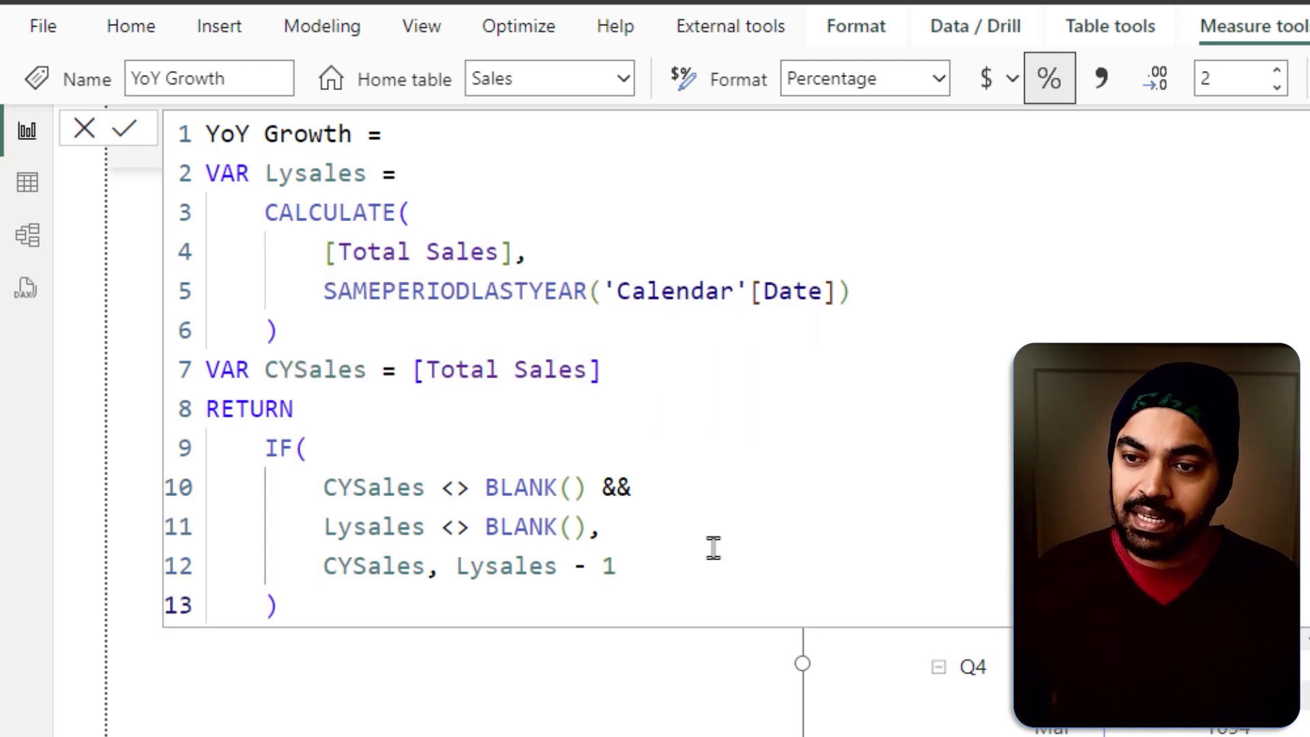
Replace the comma between CYSales and Lysales with a division sign, commit the measure, and check YoY Growth for fiscal years 11-12 and 12-13.
click(434, 566)
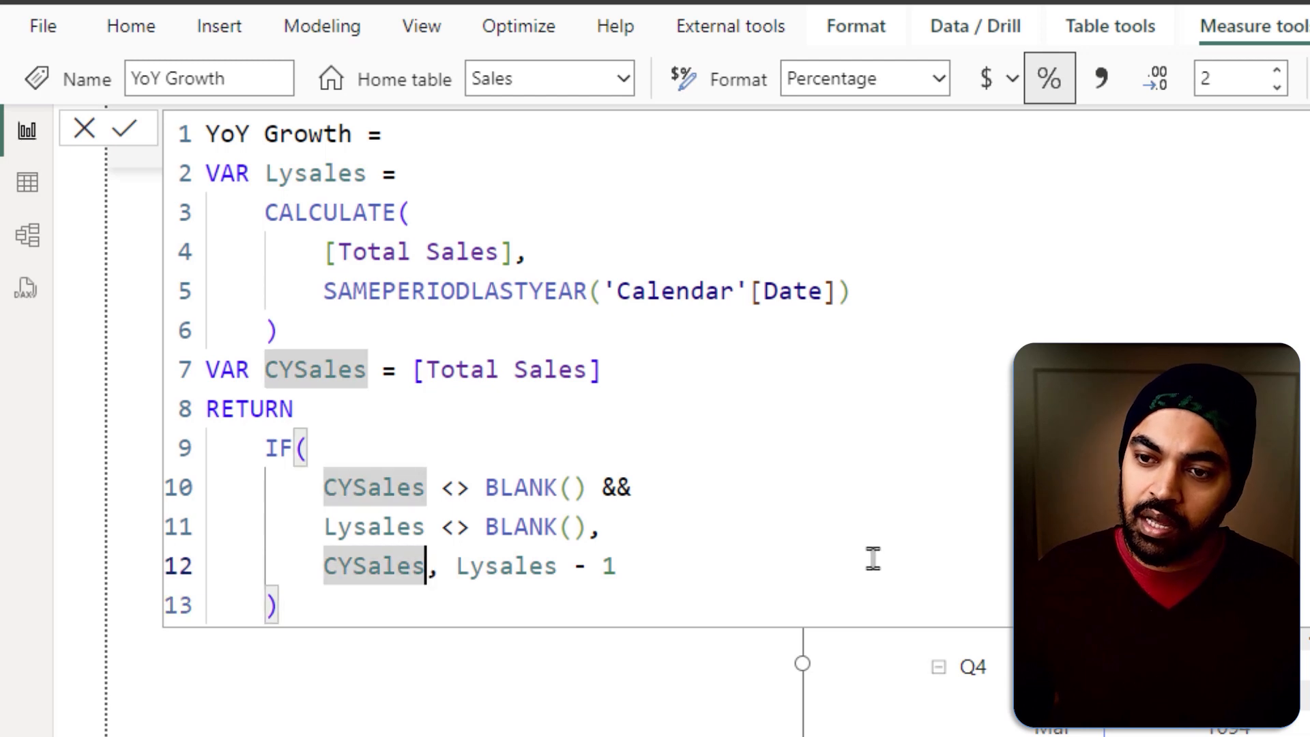
key(BackSpace)
text(/)
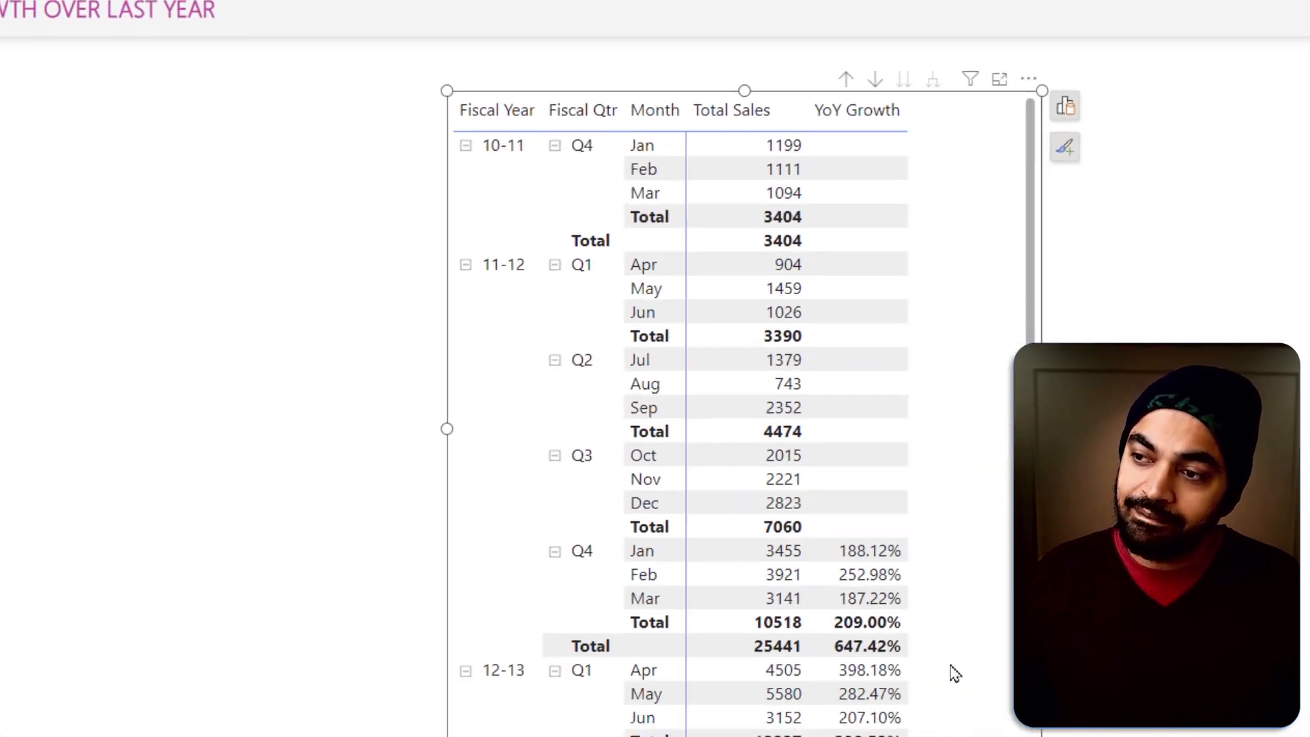
scroll(812, 580, down, 3)
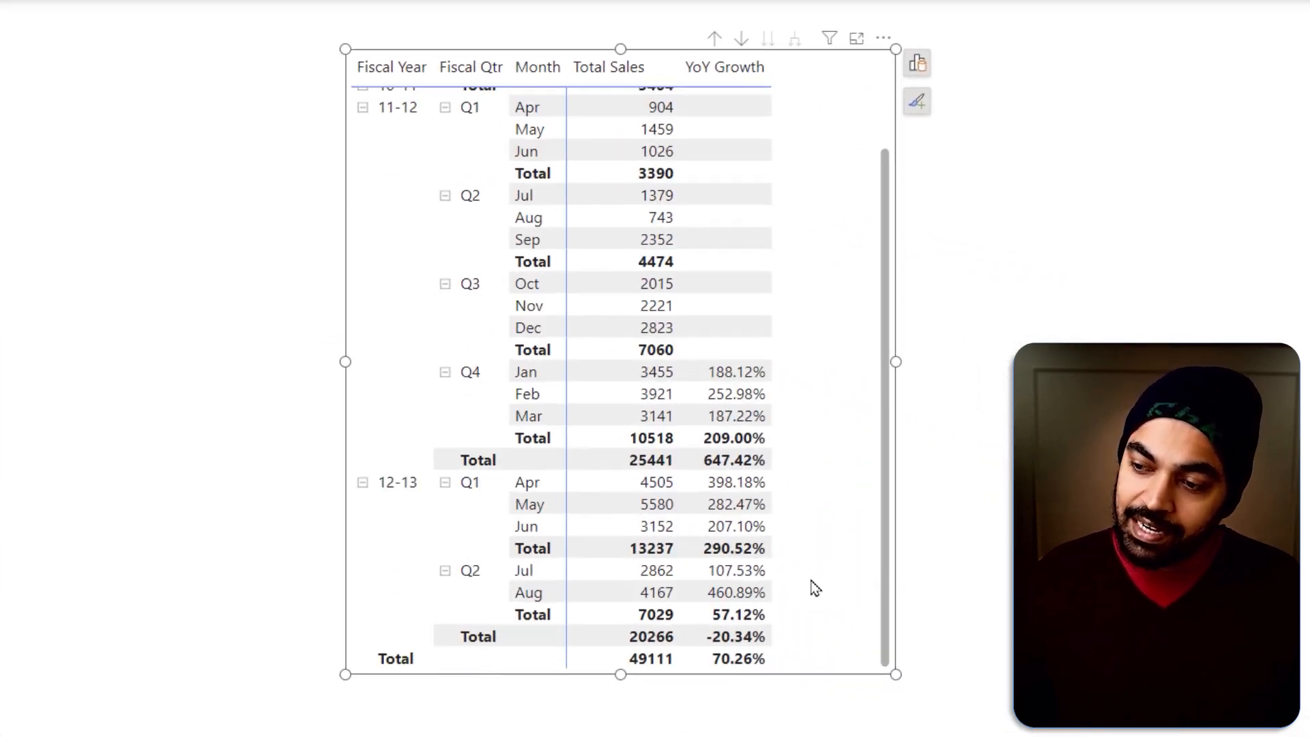
drag(689, 351, 796, 653)
key(Escape)
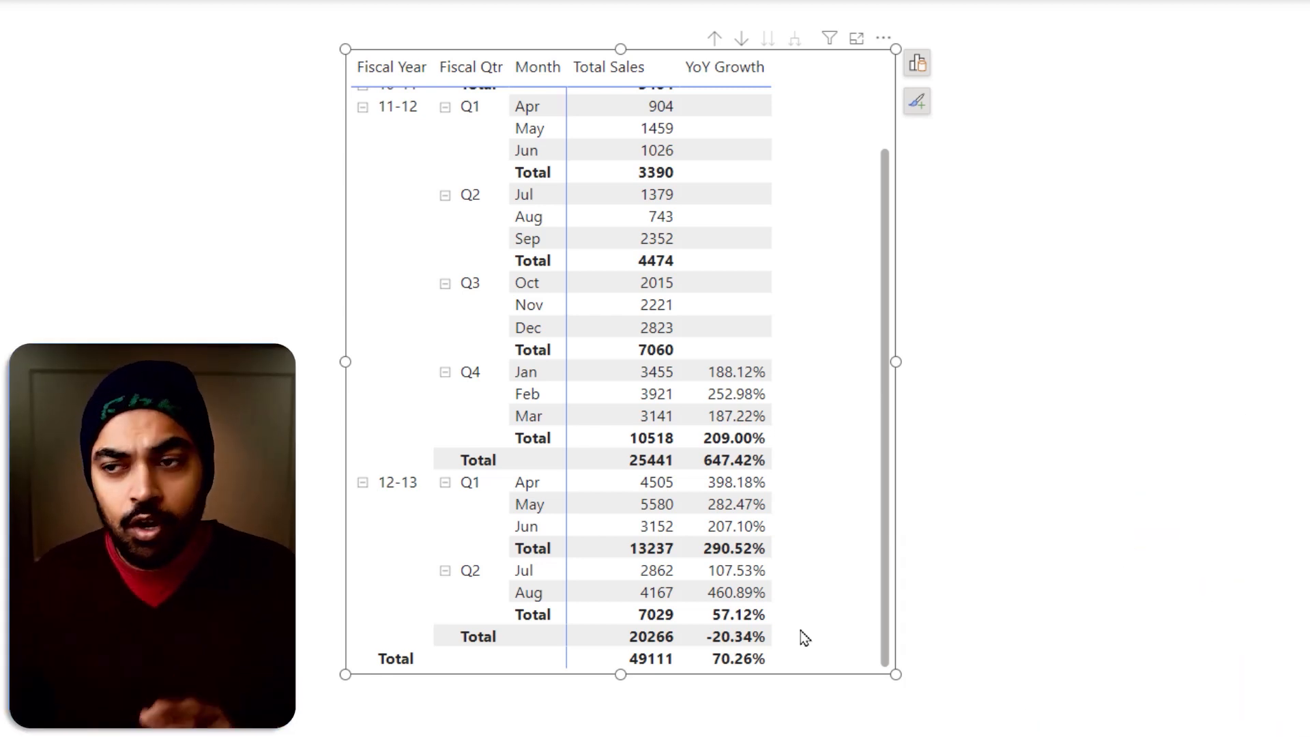
Replace Month with the Product field from the Products table in the matrix rows.
click(917, 65)
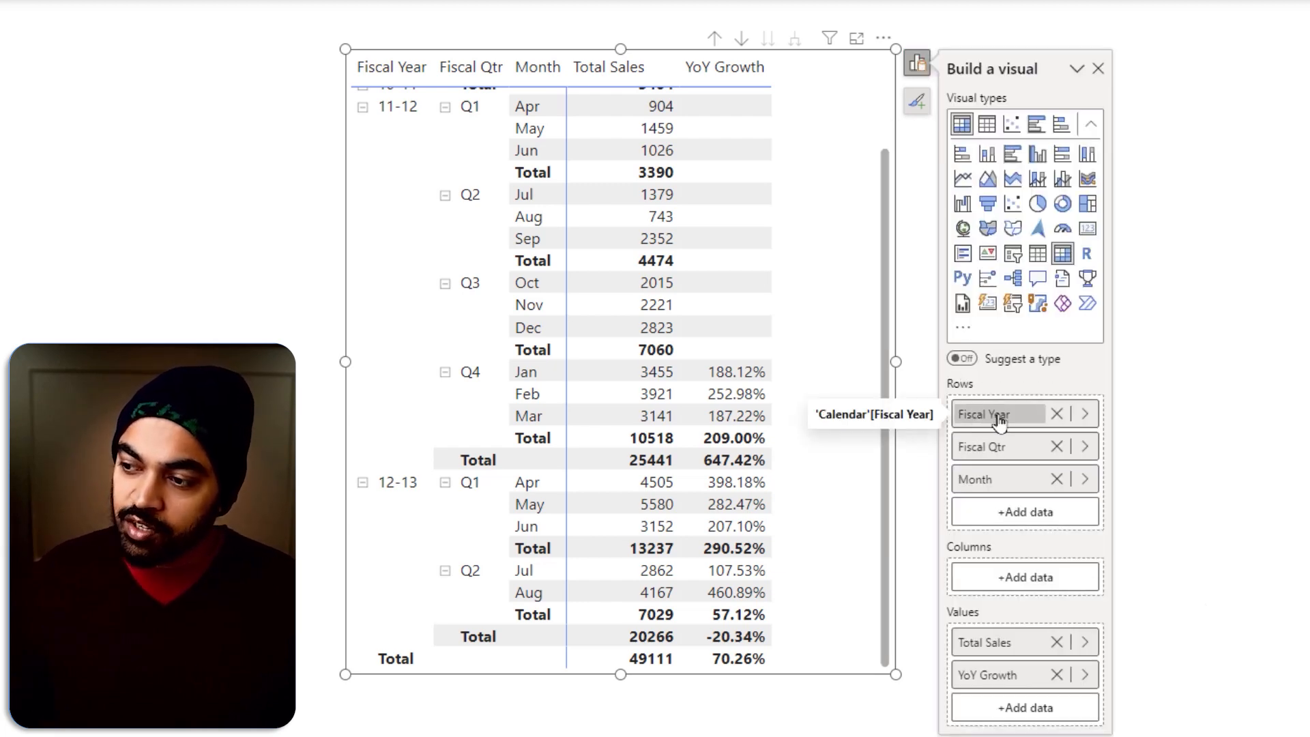
click(1057, 475)
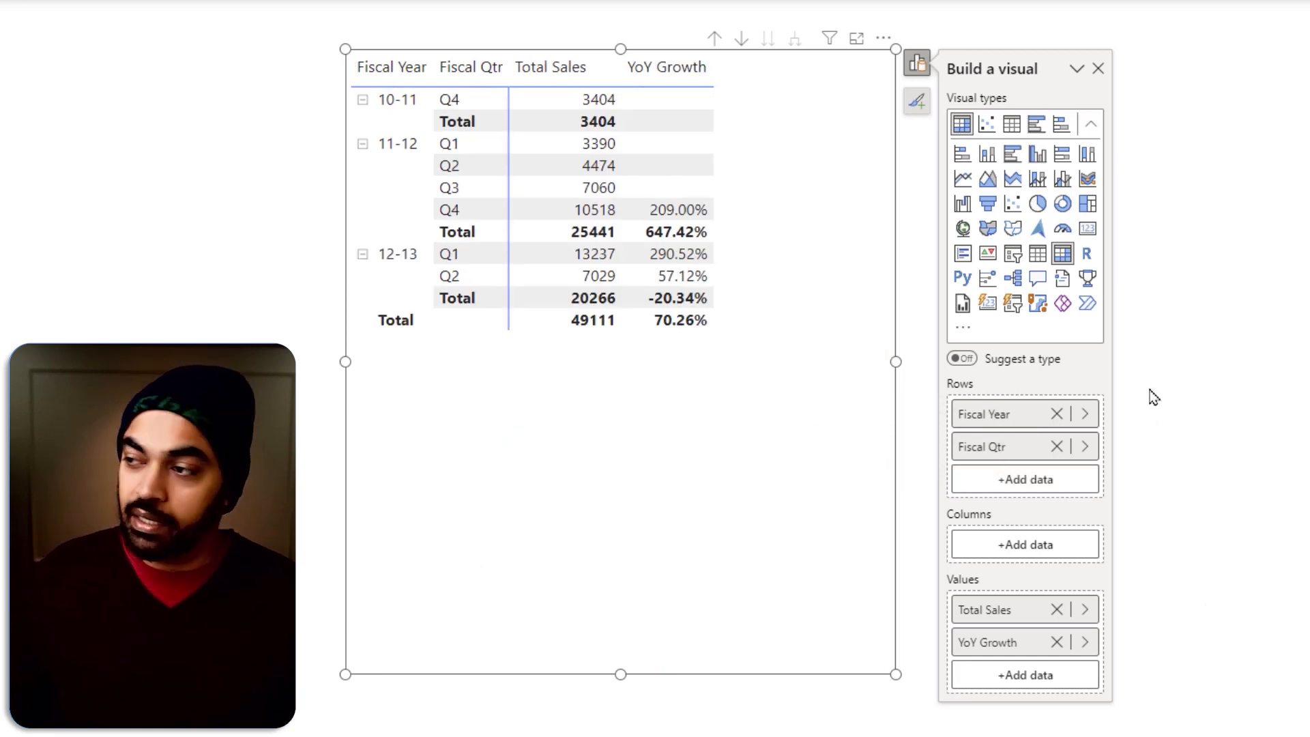
click(1056, 486)
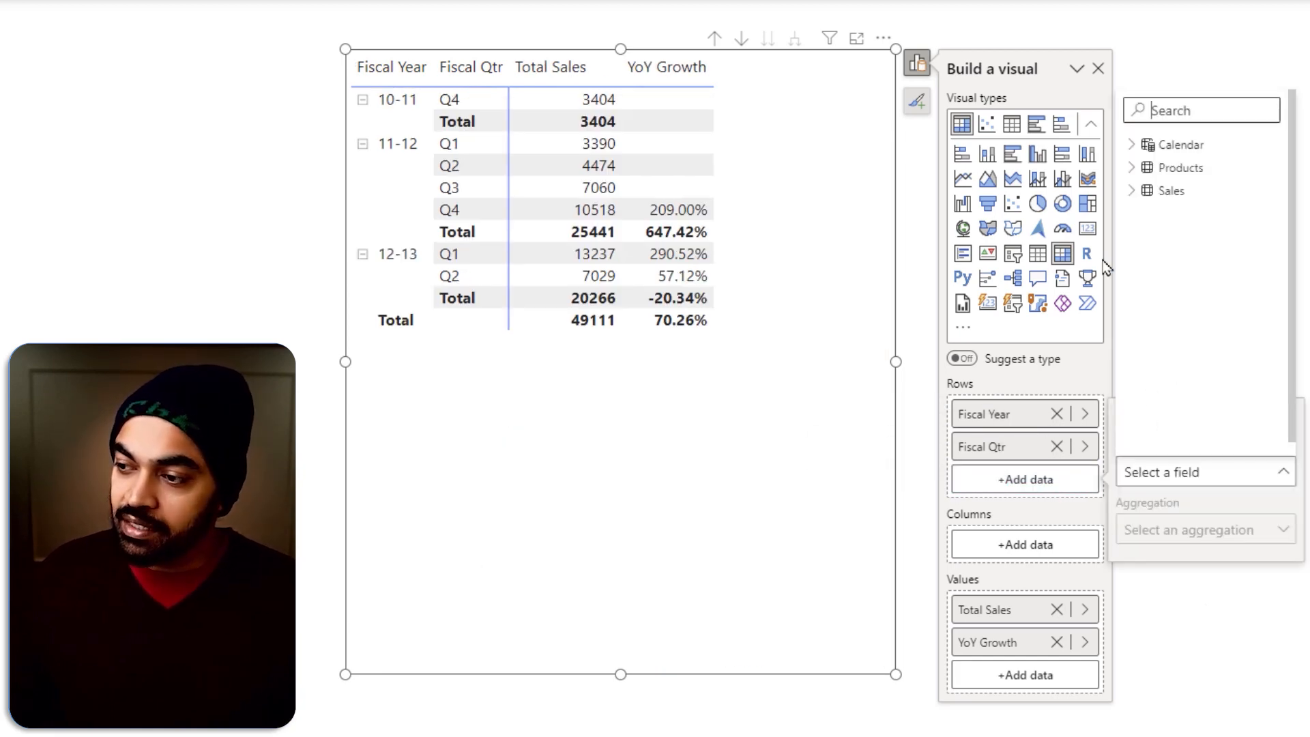
click(1132, 167)
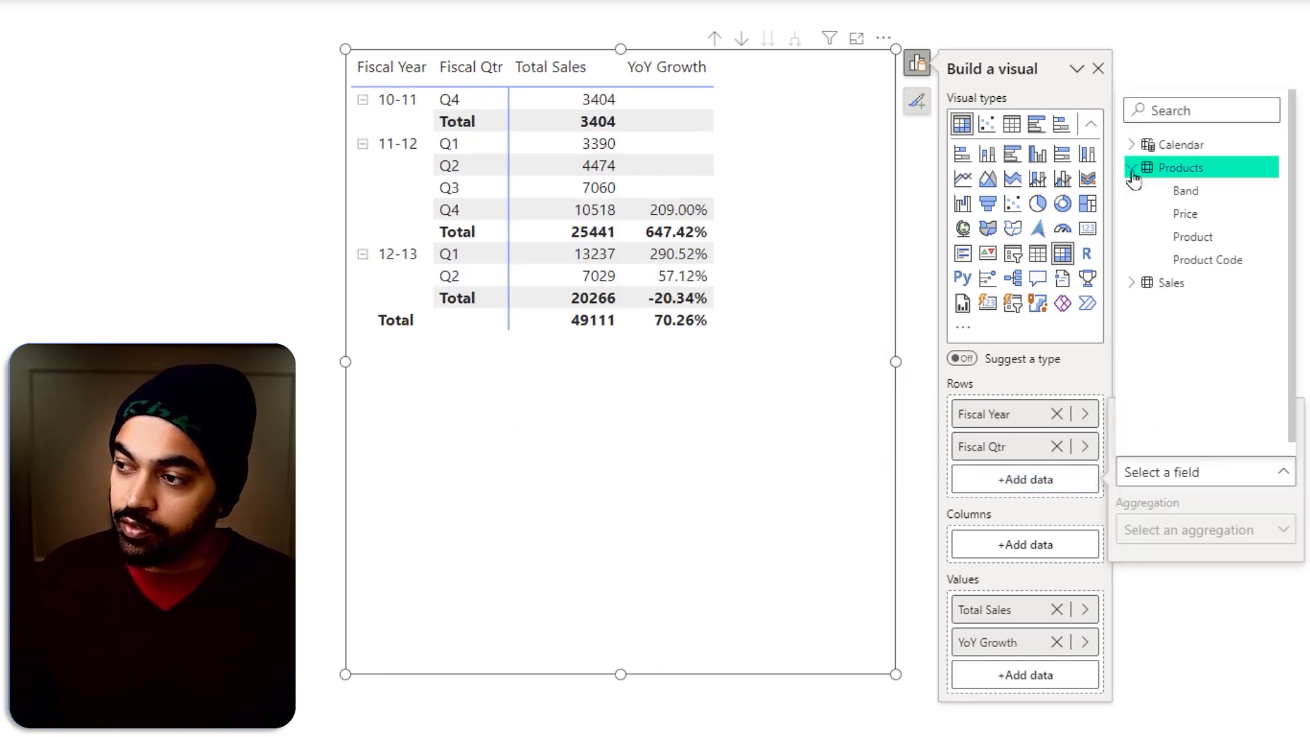
click(1193, 238)
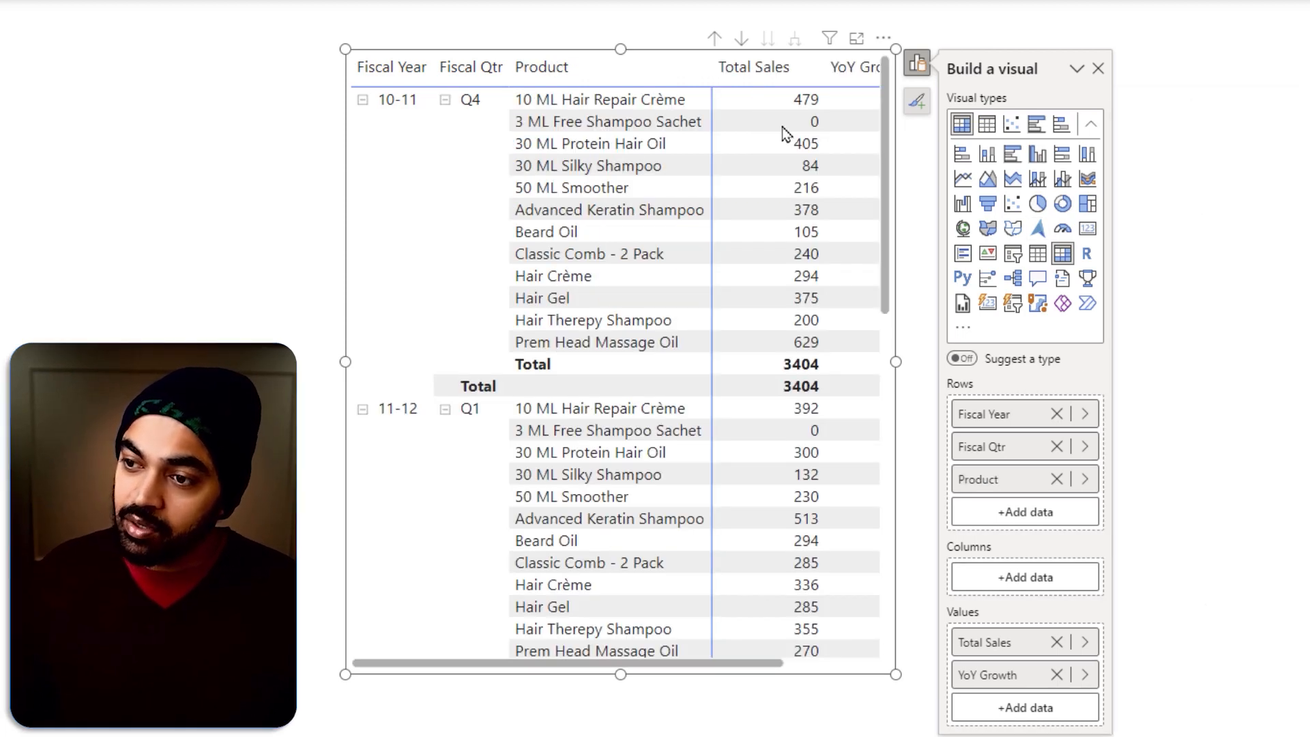
Widen the matrix and move Fiscal Qtr from its rows to its columns.
click(268, 51)
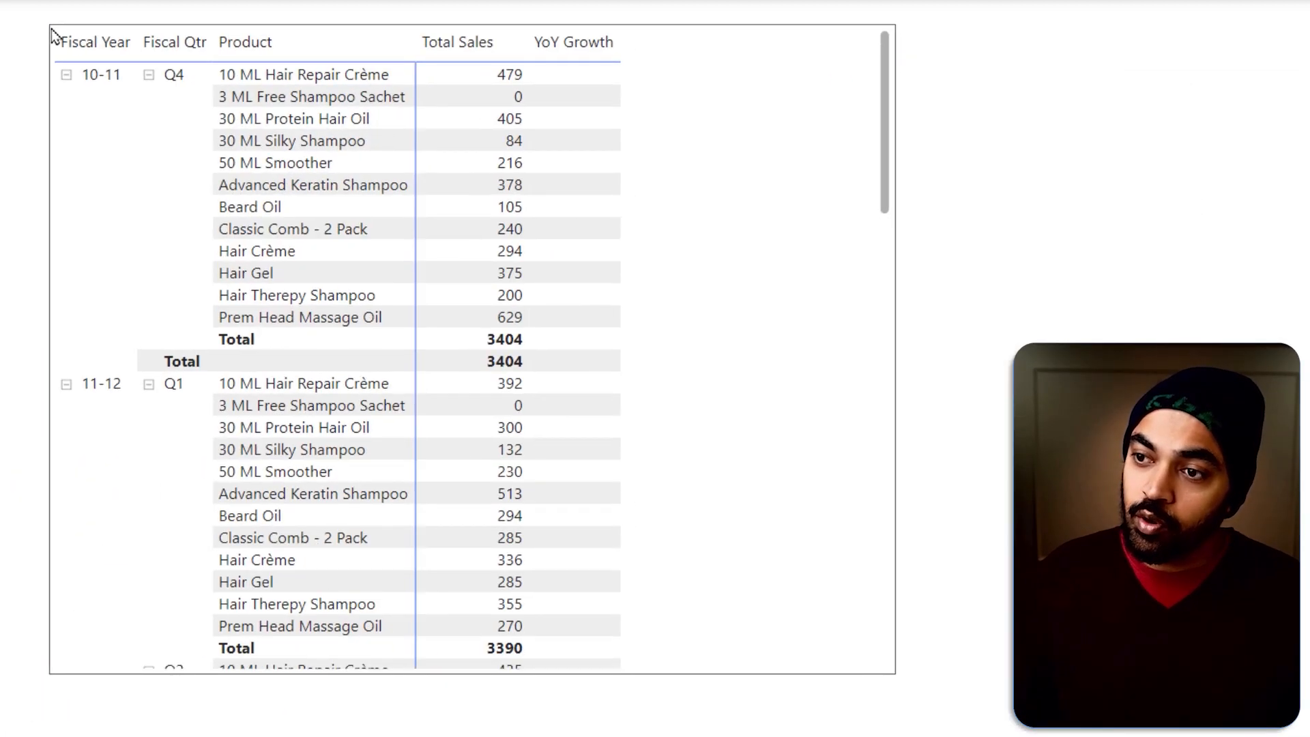
click(423, 259)
scroll(587, 326, down, 3)
scroll(586, 324, down, 1)
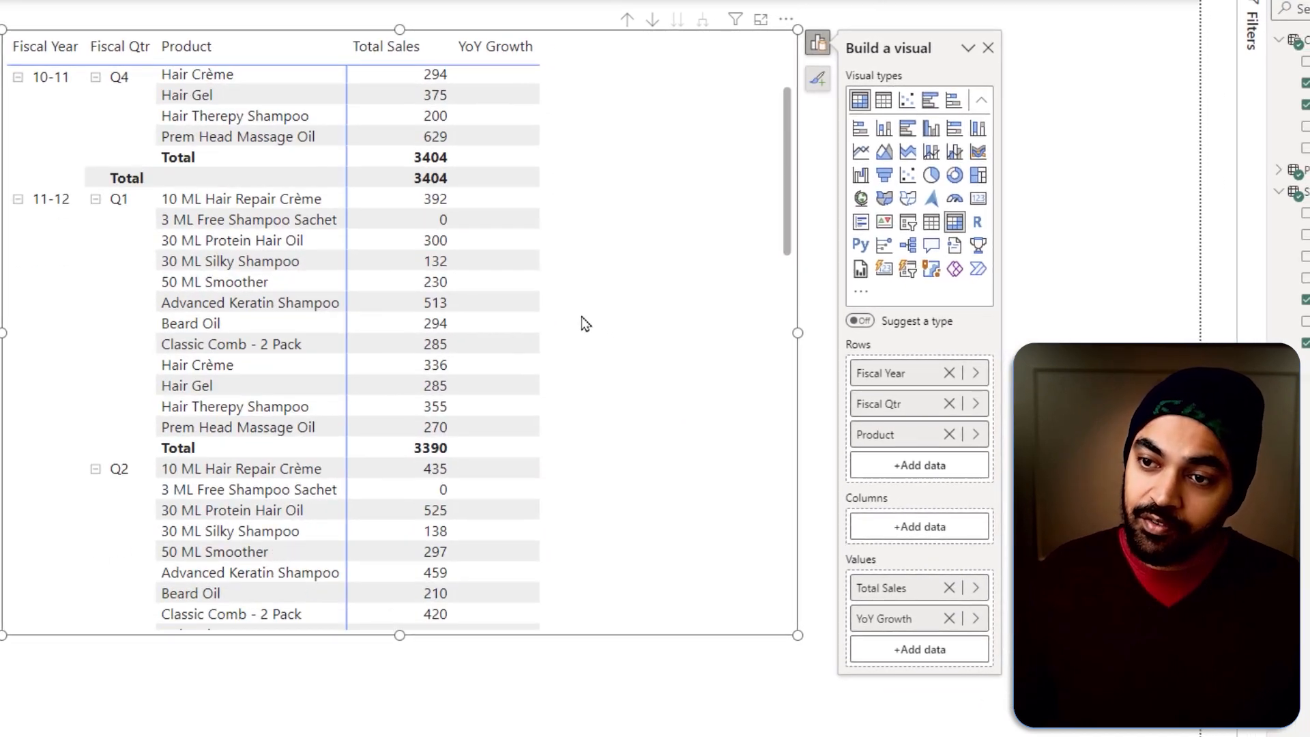
drag(880, 404, 867, 520)
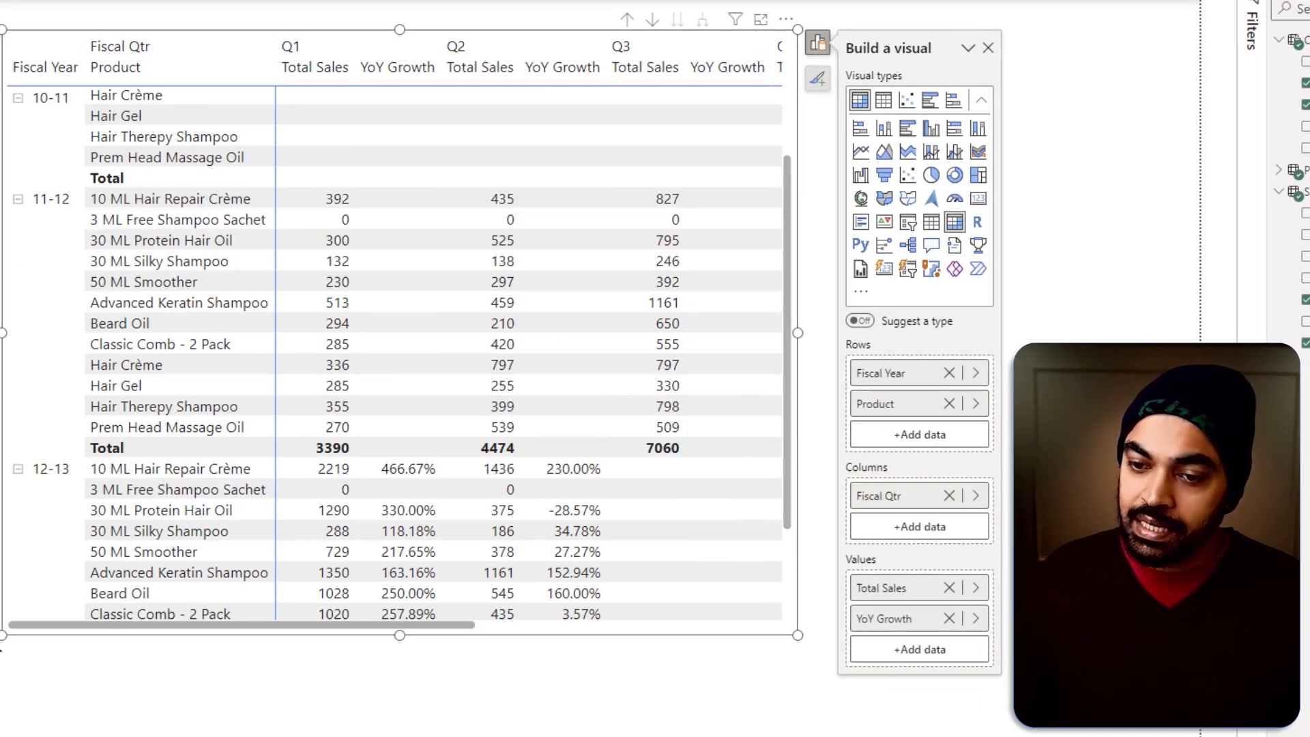
Enlarge the matrix to fit all quarter and total columns, and examine the 10 ML Hair Repair Crème row in fiscal year 11-12.
drag(3, 635, 1, 734)
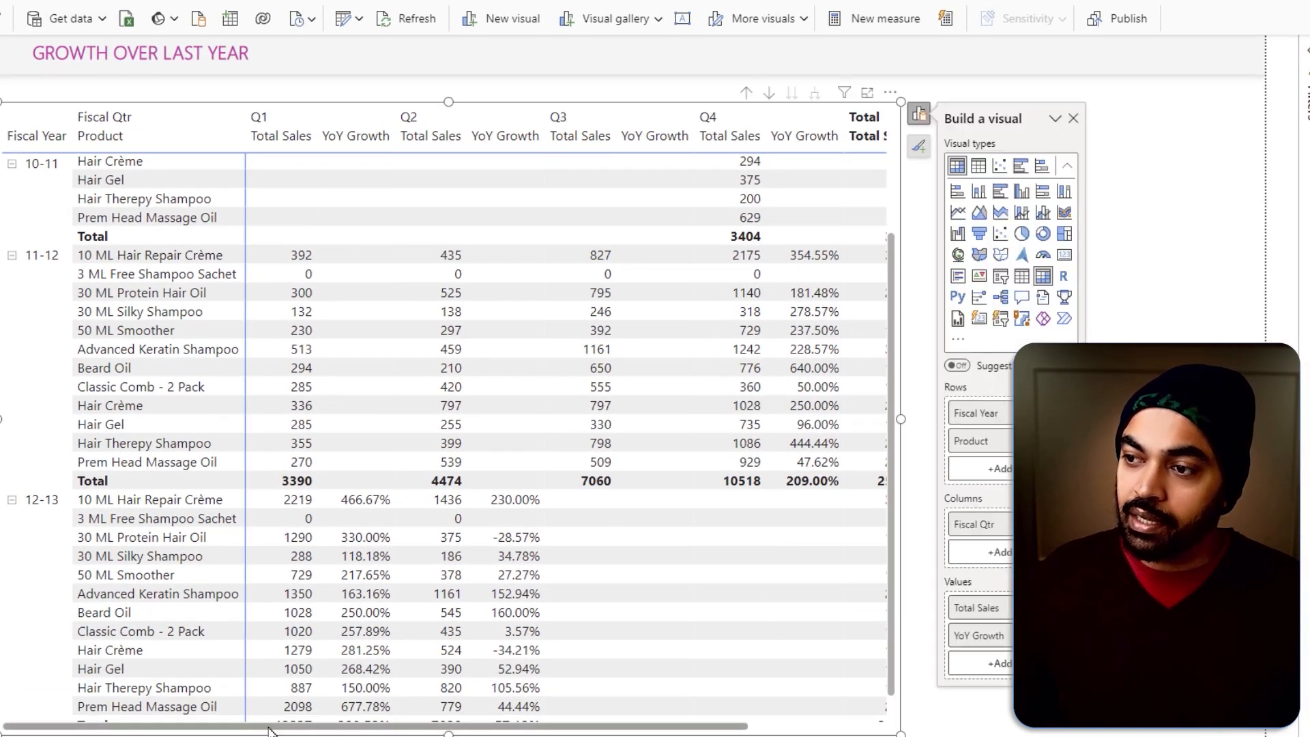
drag(900, 419, 1177, 419)
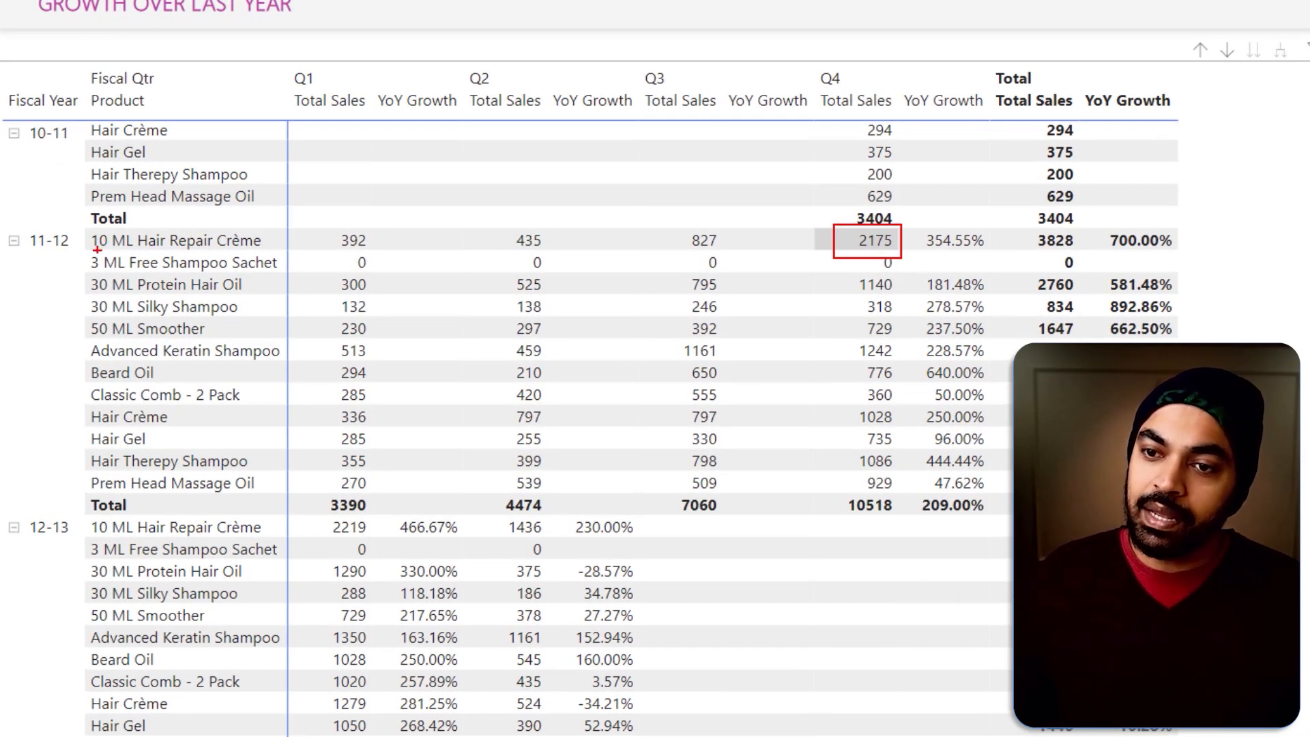
scroll(268, 235, up, 5)
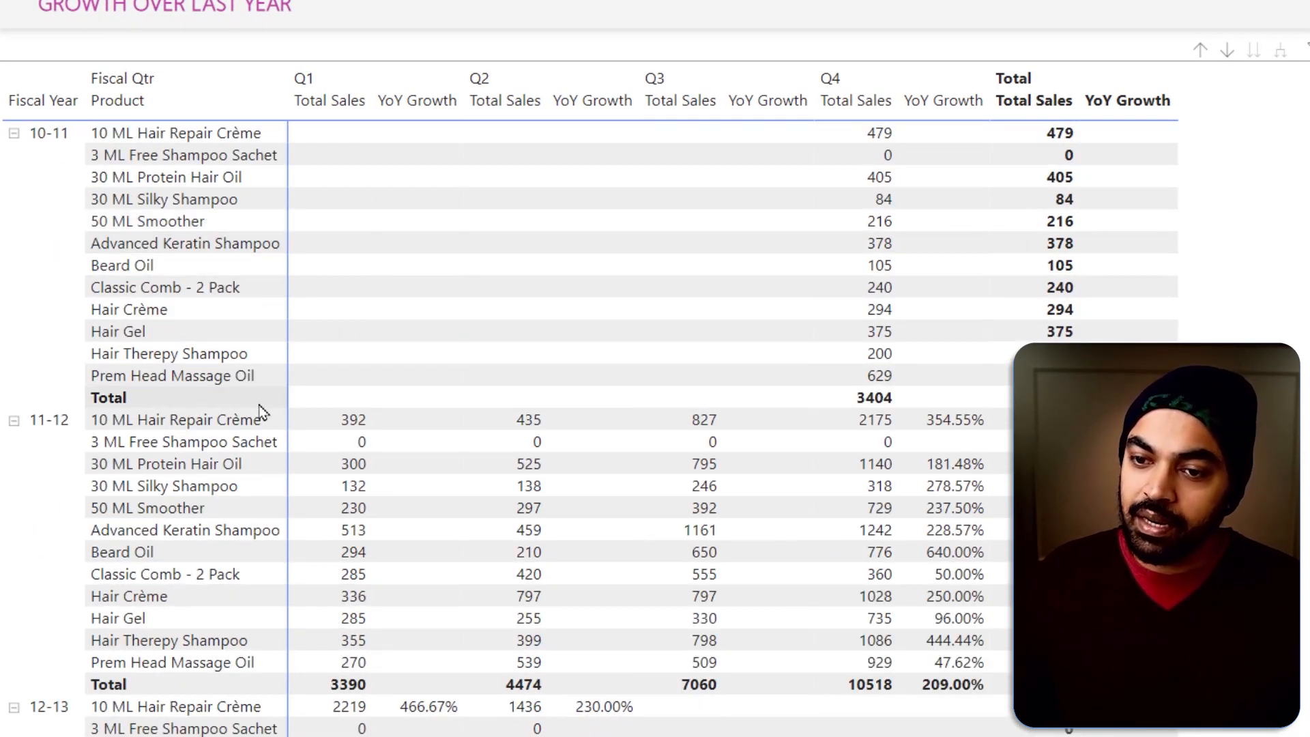
drag(6, 405, 266, 434)
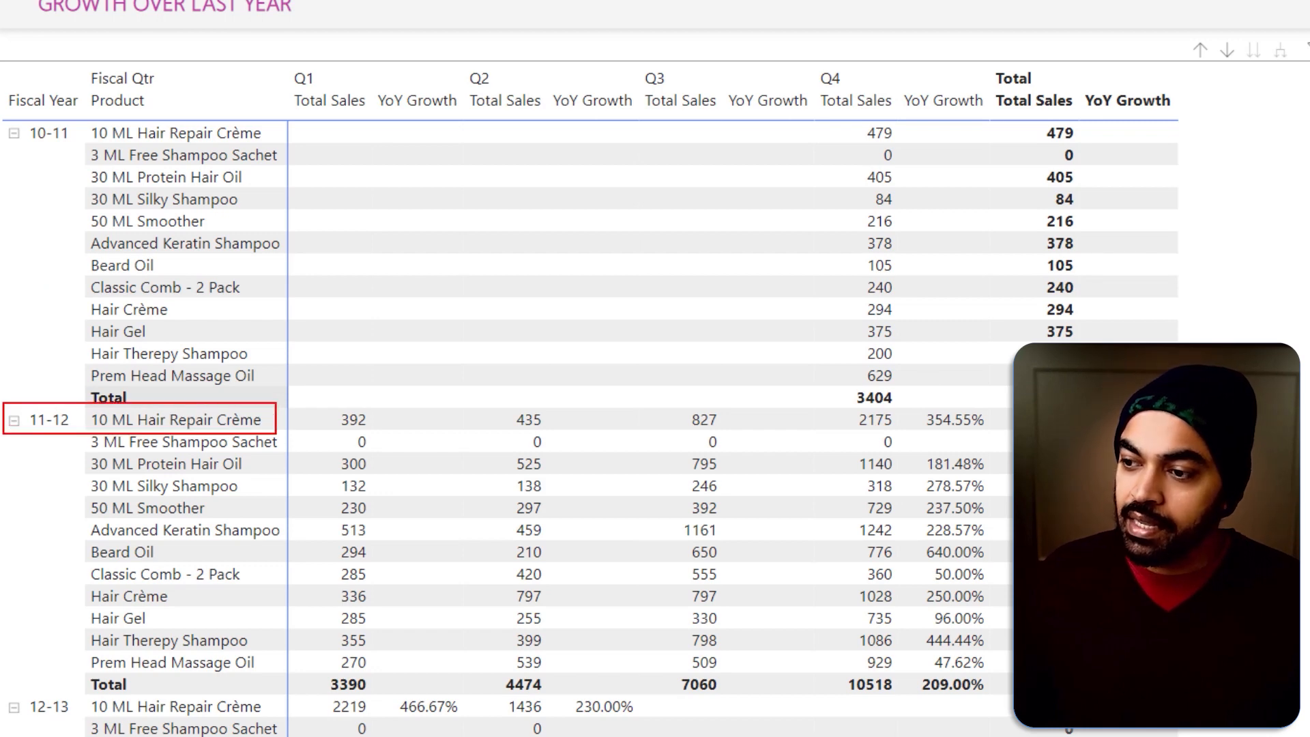